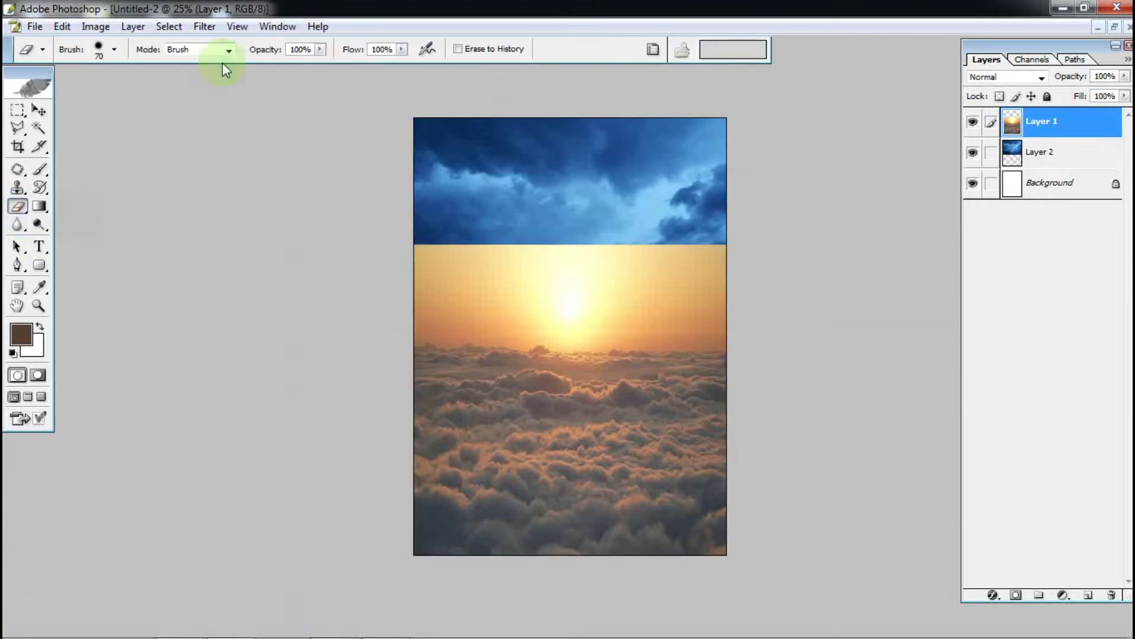
Erase the sunset sky above the clouds on Layer 1 with a 300 px eraser at 67% flow.
scroll(718, 527, down, 3)
click(636, 507)
click(401, 49)
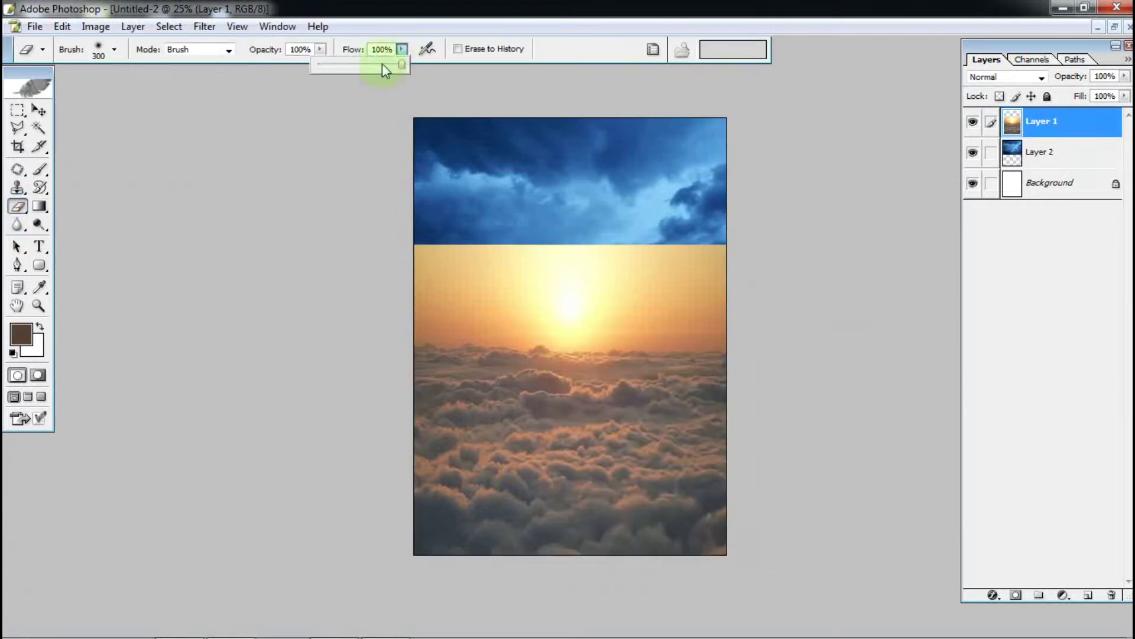
mouse_move(460, 315)
mouse_down()
mouse_move(690, 248)
mouse_move(704, 304)
mouse_move(684, 325)
mouse_move(436, 314)
mouse_move(440, 285)
mouse_move(615, 310)
mouse_move(564, 327)
mouse_move(417, 317)
mouse_move(643, 321)
mouse_move(462, 322)
mouse_up()
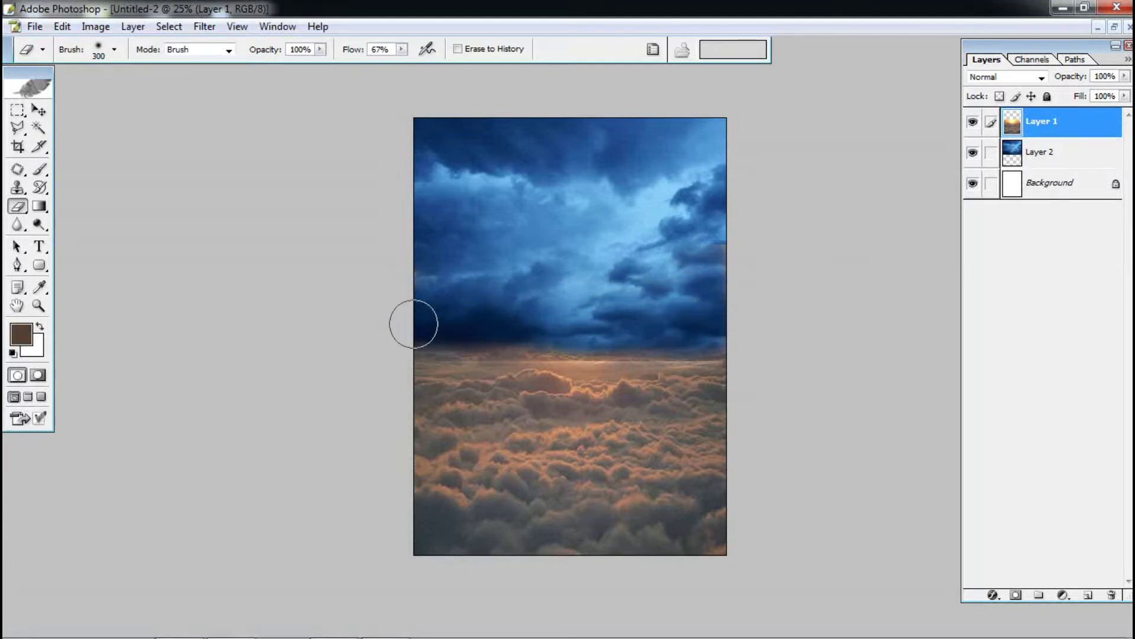
Stretch the blue sky on Layer 2 vertically to 105.1% so that it reaches below the cloud horizon.
key(v)
click(1039, 151)
drag(564, 363, 563, 374)
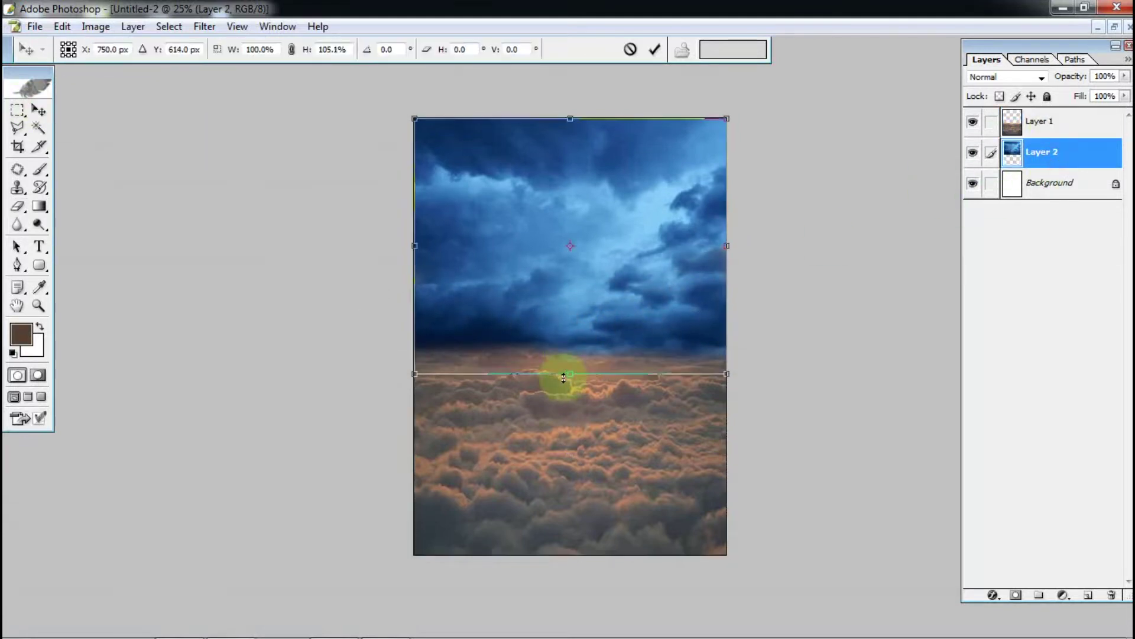
key(Return)
Colorize the clouds on Layer 1 with hue 225, saturation 46 and lightness -9.
key(c)
click(1065, 122)
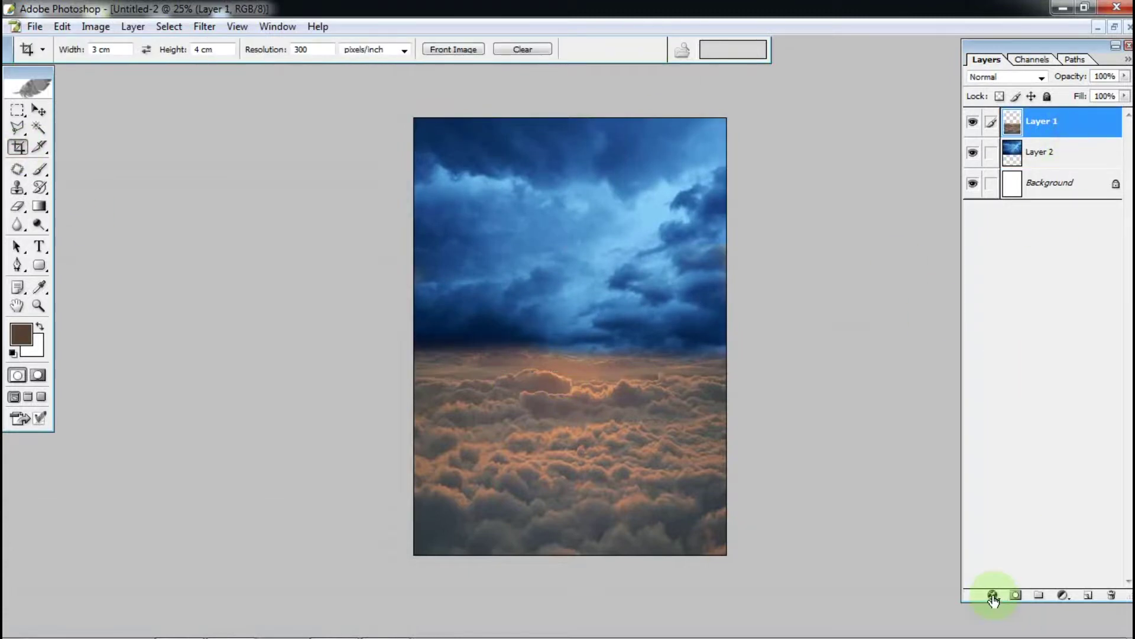
key(ctrl+u)
drag(346, 283, 330, 192)
click(358, 364)
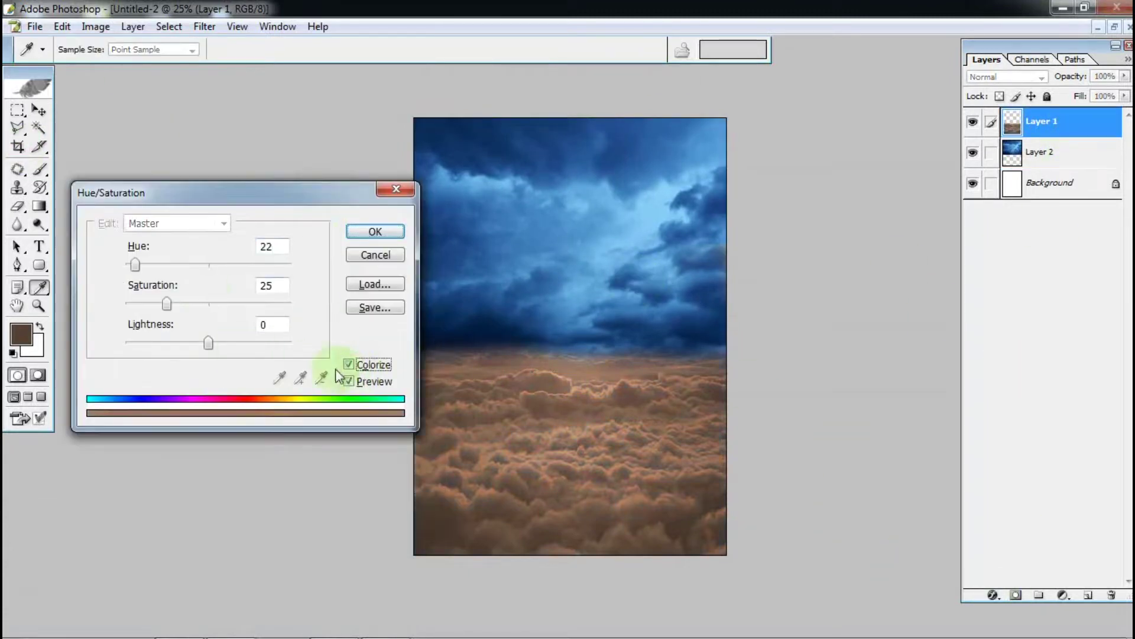
drag(147, 266, 230, 278)
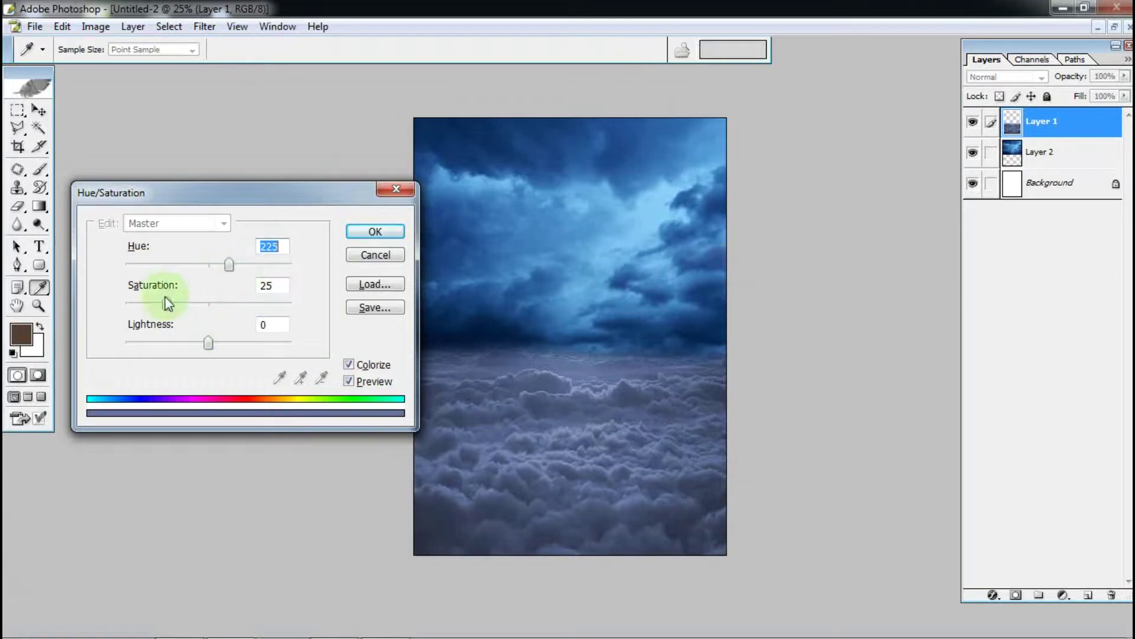
drag(212, 350, 197, 345)
drag(167, 303, 202, 303)
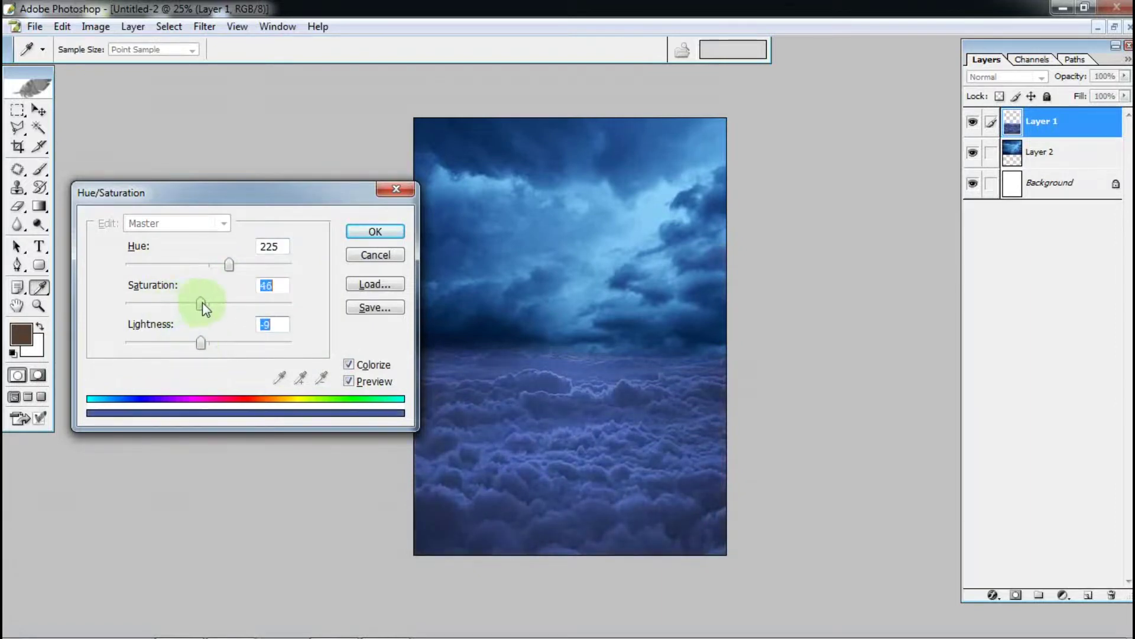
click(361, 235)
Shift the hue of the sky on Layer 2 to a deeper blue that matches the clouds.
click(1044, 152)
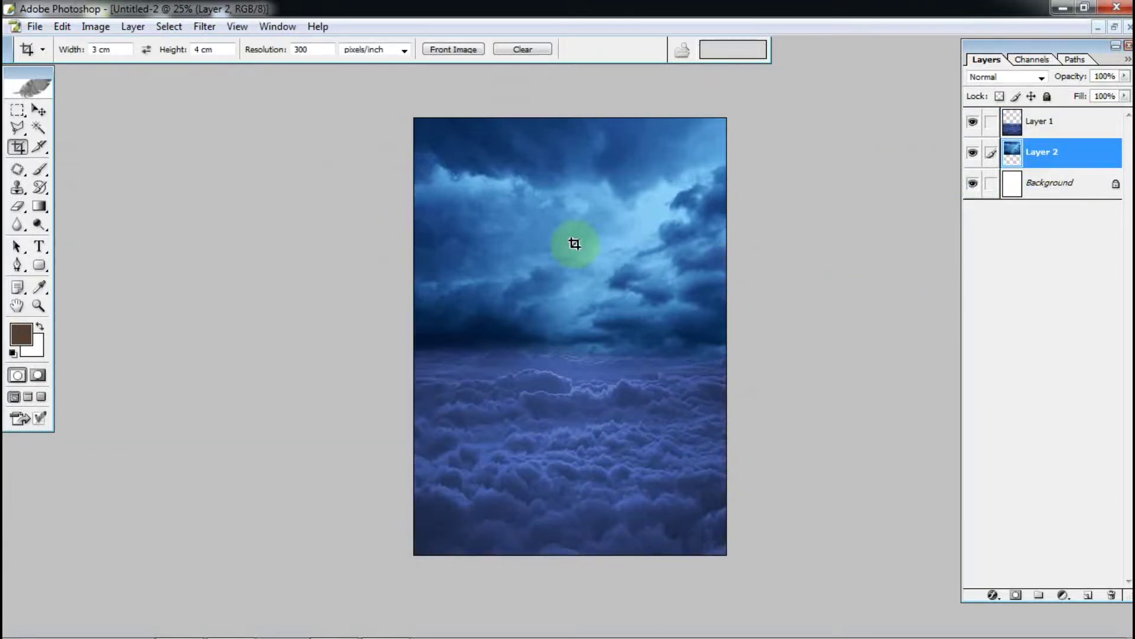
key(ctrl+u)
drag(354, 180, 386, 162)
drag(239, 244, 238, 289)
click(400, 214)
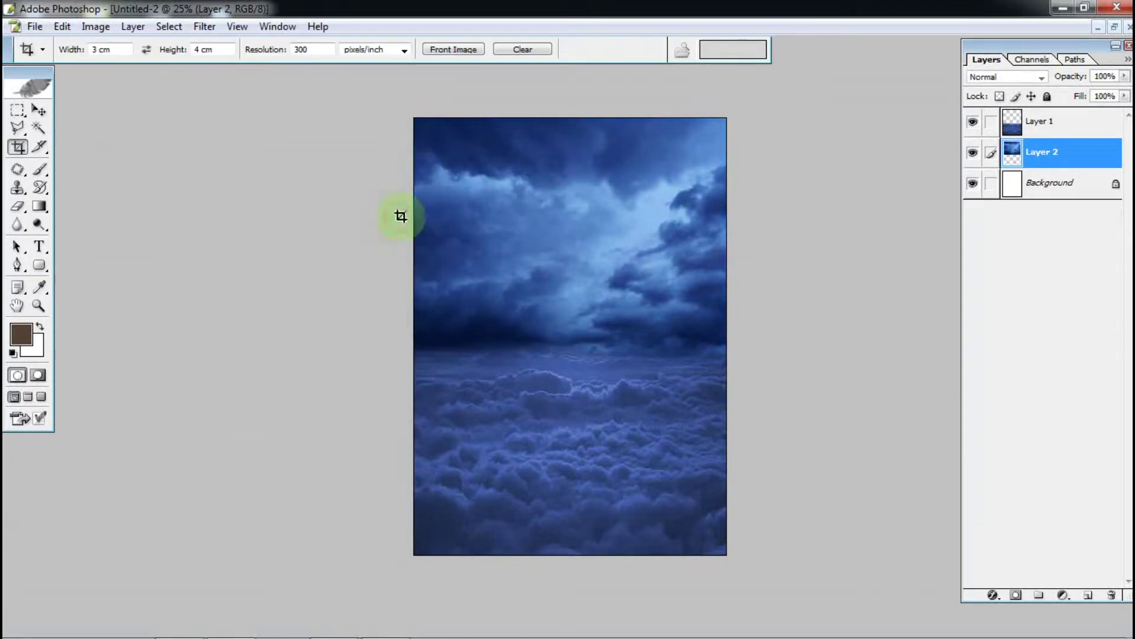
Float the poster document beside the full moon document and copy the moon into the poster.
click(1114, 26)
drag(599, 123, 766, 113)
click(474, 93)
click(573, 120)
click(578, 257)
click(192, 628)
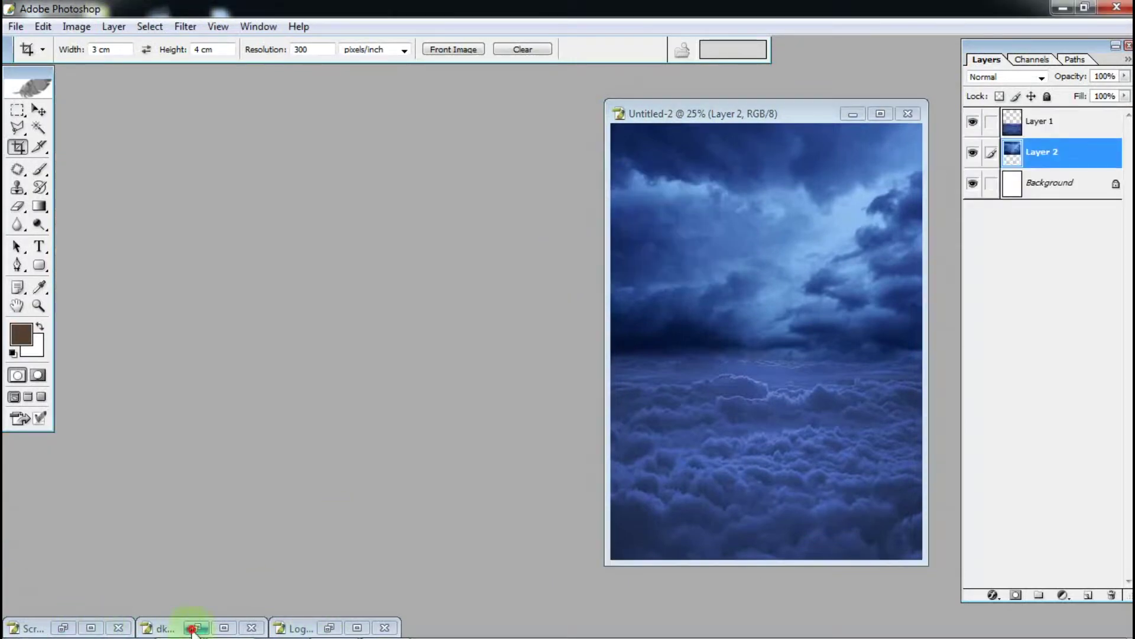
click(39, 110)
drag(307, 266, 744, 305)
drag(412, 148, 316, 117)
drag(799, 113, 701, 110)
click(359, 112)
Scale the moon proportionally and move its layer to the top of the layer stack.
drag(706, 244, 779, 188)
click(294, 50)
drag(683, 221, 649, 197)
click(654, 50)
drag(1060, 154, 1066, 118)
Enlarge the moon further with locked proportions and position it in the sky above the cloud horizon.
drag(676, 221, 692, 242)
drag(764, 178, 792, 153)
drag(754, 194, 674, 230)
click(292, 49)
drag(773, 163, 793, 141)
key(Return)
drag(725, 223, 721, 223)
click(993, 594)
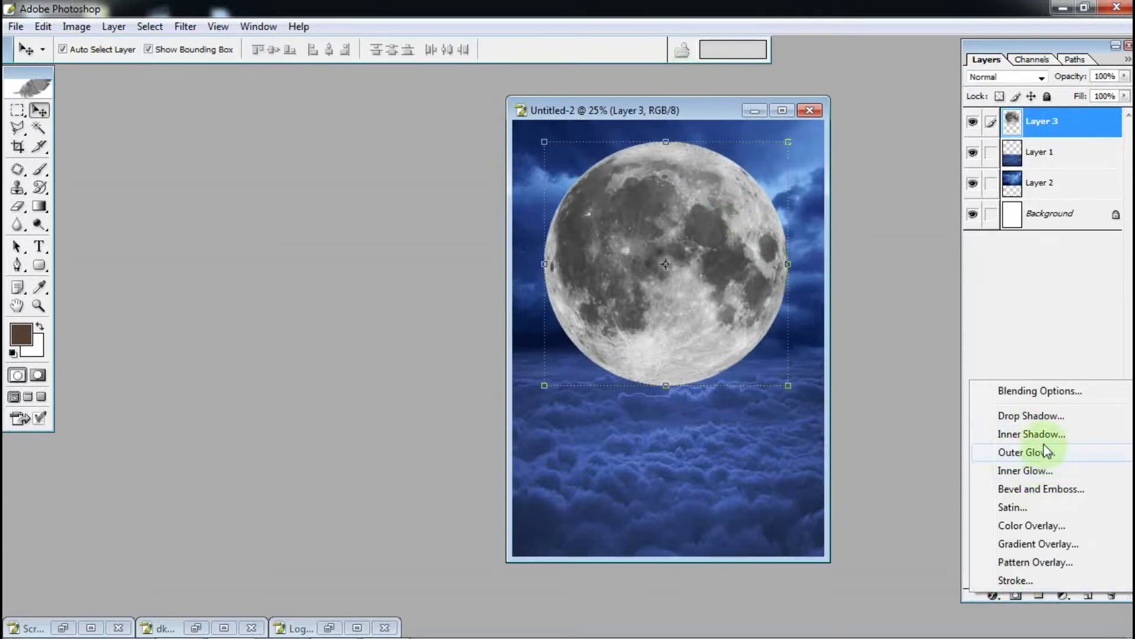
click(1032, 416)
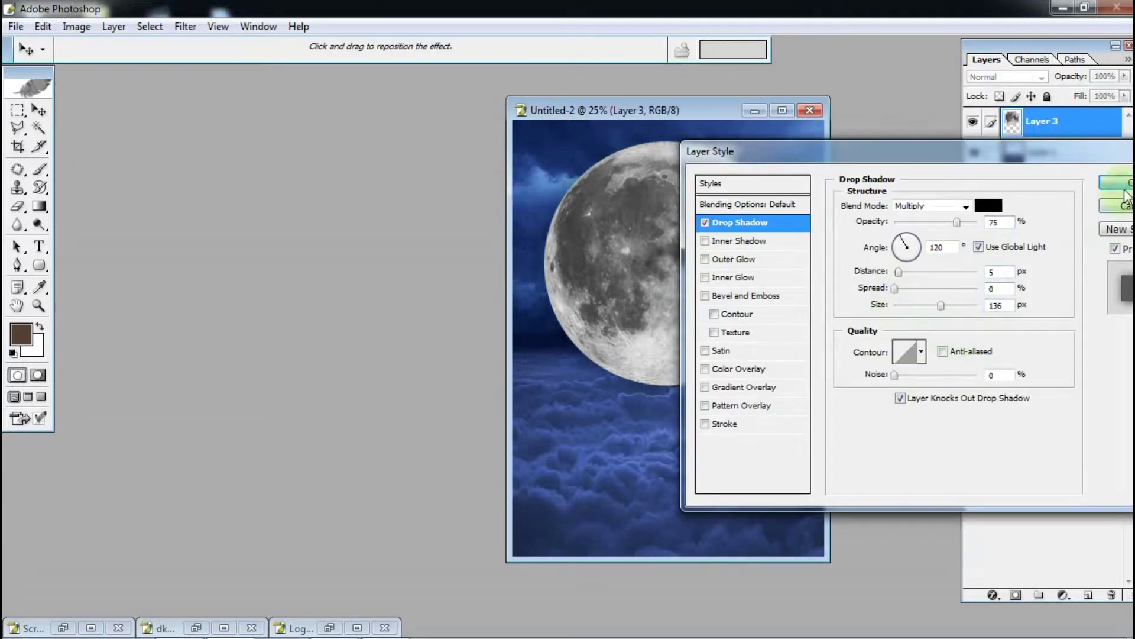
click(739, 259)
key(Escape)
Add a drop shadow and a 250 px outer glow to the moon layer.
drag(679, 115, 297, 111)
click(993, 594)
click(1029, 412)
drag(898, 305, 993, 334)
click(746, 264)
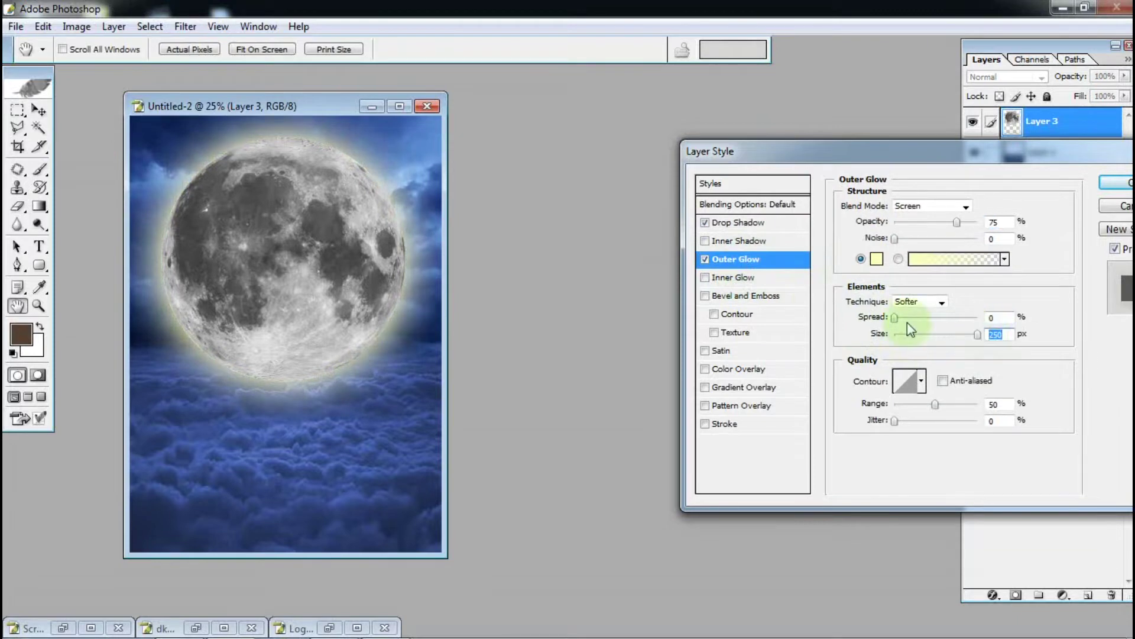
Recolor the moon's outer glow bright blue with noise and spread at 0%, and try out some jitter.
click(875, 258)
click(377, 382)
click(684, 120)
click(691, 174)
drag(691, 174, 689, 108)
click(854, 103)
drag(897, 241, 894, 238)
drag(894, 317, 891, 318)
drag(894, 420, 914, 422)
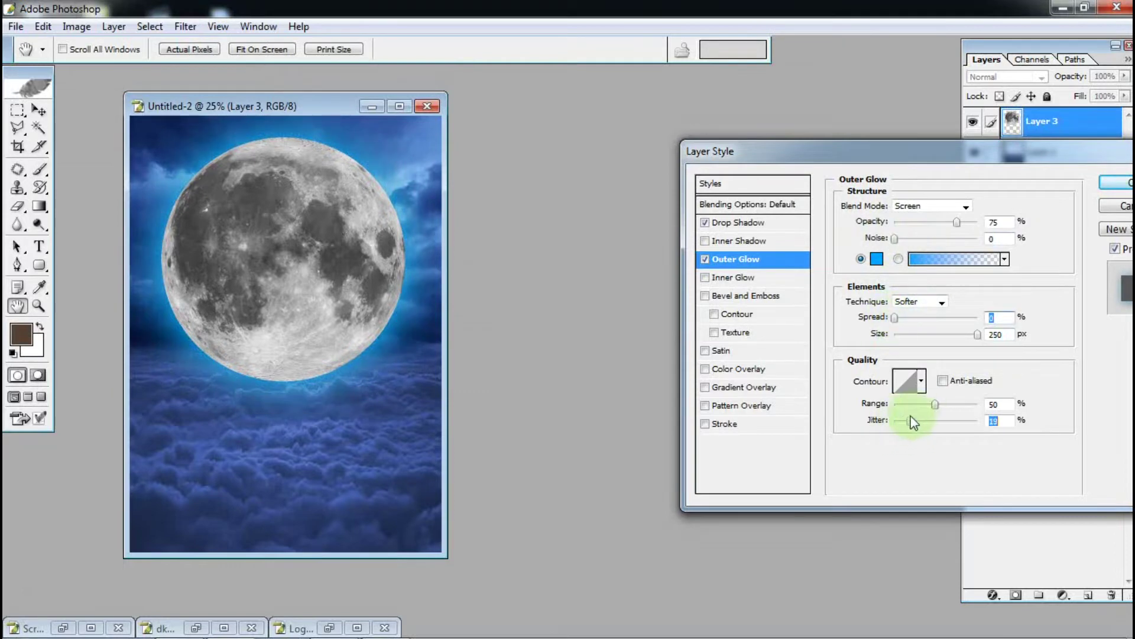
Add a blue inner glow to the moon with a size of 250 px and 0% choke.
click(747, 279)
drag(900, 351, 979, 358)
click(877, 258)
click(421, 237)
click(847, 100)
mouse_move(896, 335)
mouse_down()
mouse_move(931, 334)
mouse_move(899, 335)
mouse_up()
Add a white color overlay at 25% opacity to the moon and apply the layer styles.
click(736, 368)
click(988, 206)
click(507, 117)
click(854, 101)
drag(975, 220, 916, 222)
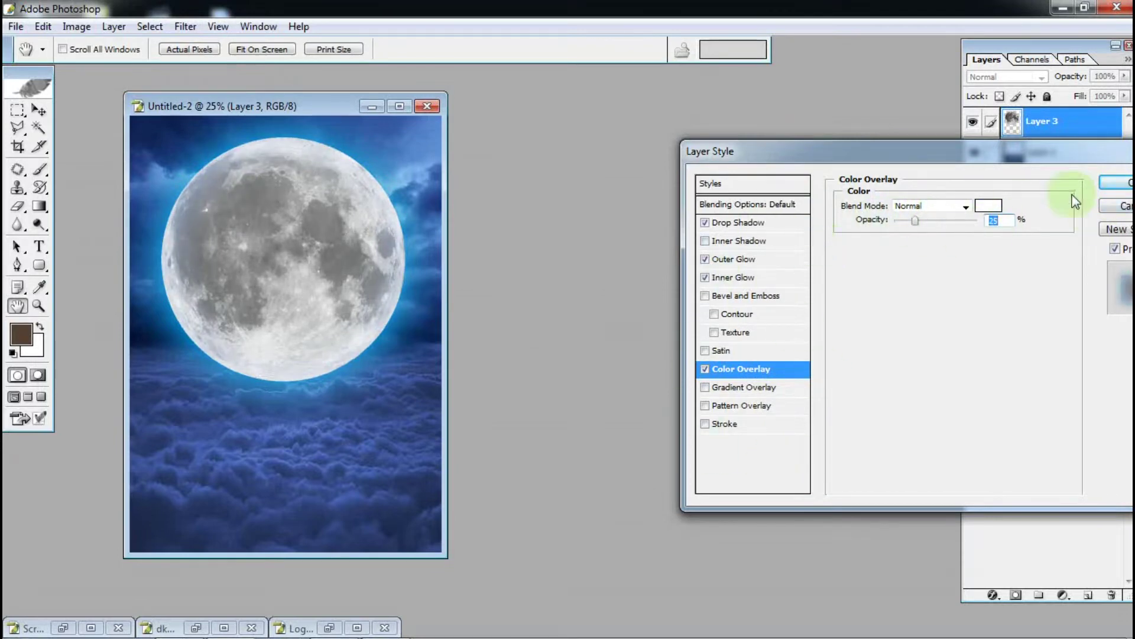
key(Return)
Raise the moon's contrast with Levels, using input levels 74 and 226 and output levels 18 and 255.
click(72, 28)
mouse_move(195, 72)
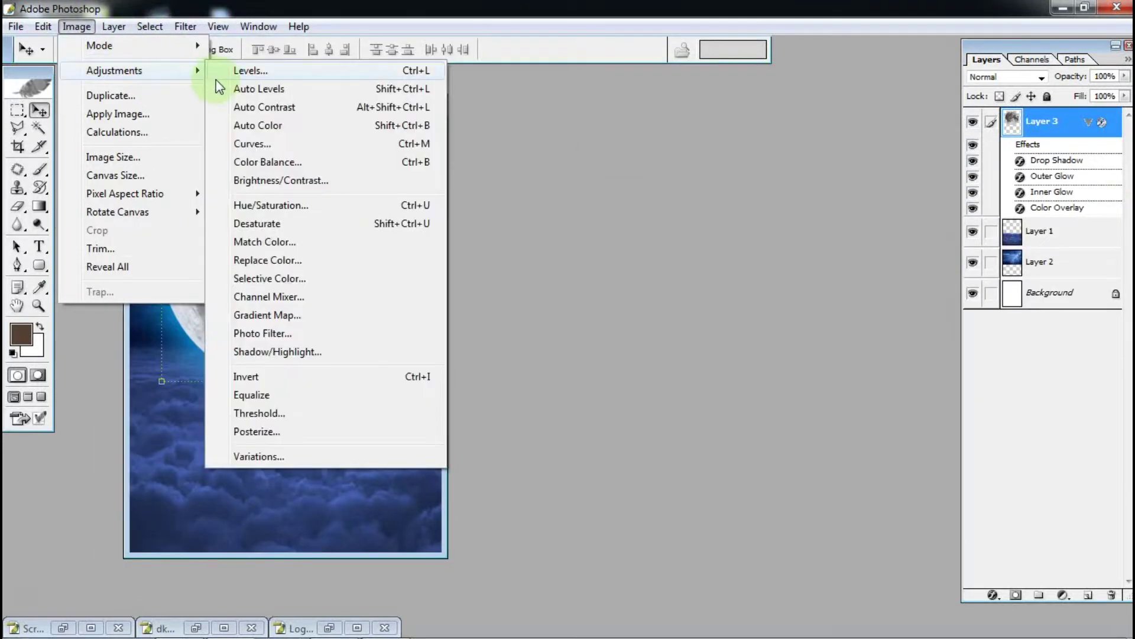
click(330, 71)
drag(379, 42, 804, 113)
drag(566, 325, 580, 326)
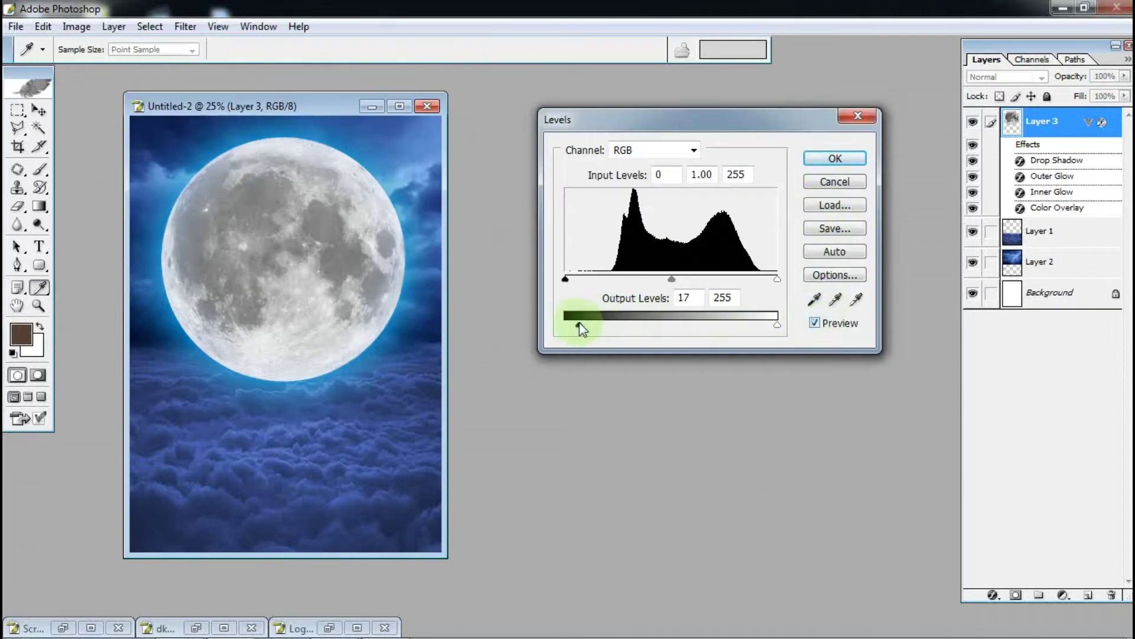
drag(576, 278, 618, 278)
mouse_move(777, 324)
mouse_down()
mouse_move(717, 325)
mouse_move(778, 324)
mouse_up()
drag(777, 279, 753, 268)
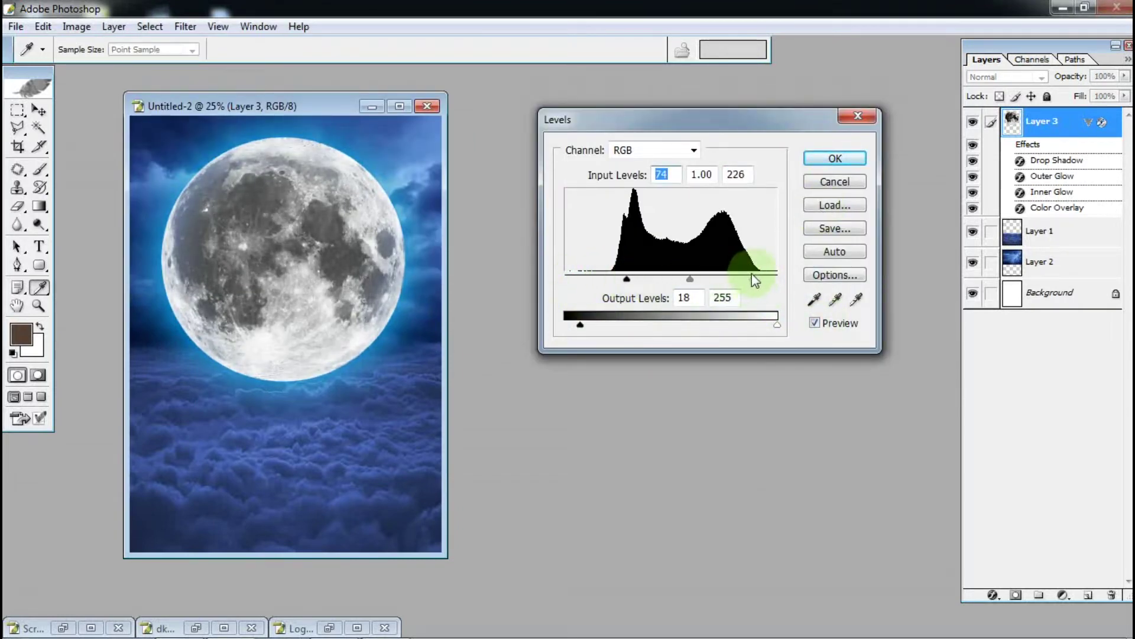
click(846, 156)
Review the moon's inner and outer glow settings, testing the outer glow's size and noise.
click(993, 594)
click(1019, 465)
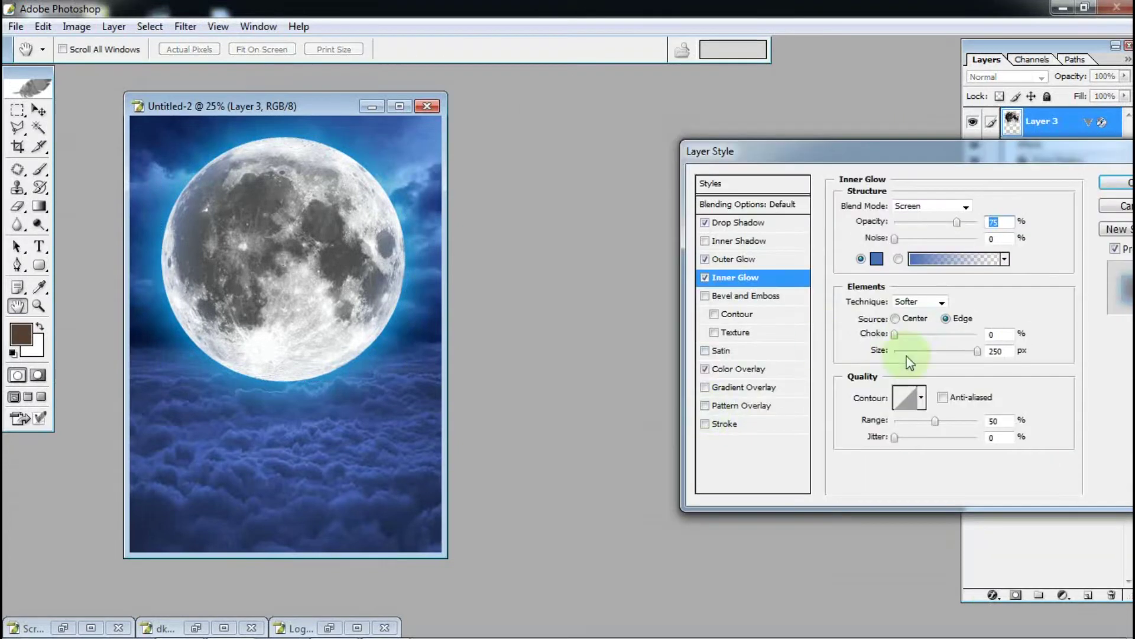
click(742, 259)
mouse_move(977, 334)
mouse_down()
mouse_move(908, 336)
mouse_move(987, 337)
mouse_up()
drag(896, 239, 891, 243)
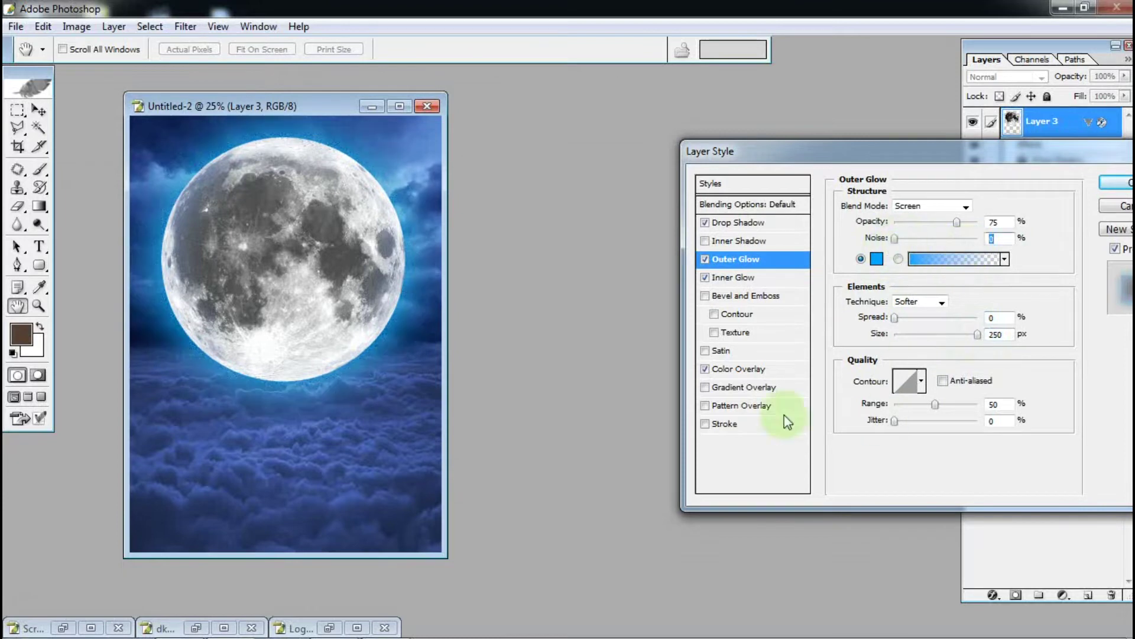
click(1120, 183)
Reposition the moon and scale it proportionally to 107.2%.
drag(310, 190, 315, 187)
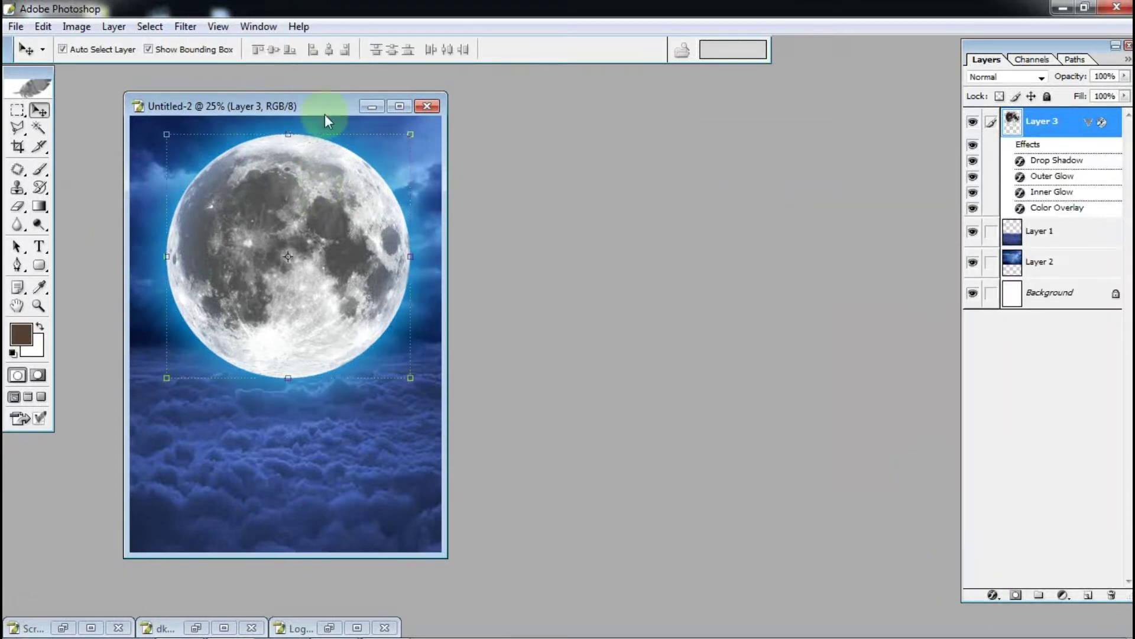
drag(321, 106, 543, 106)
drag(496, 228, 496, 237)
drag(631, 143, 640, 135)
click(292, 49)
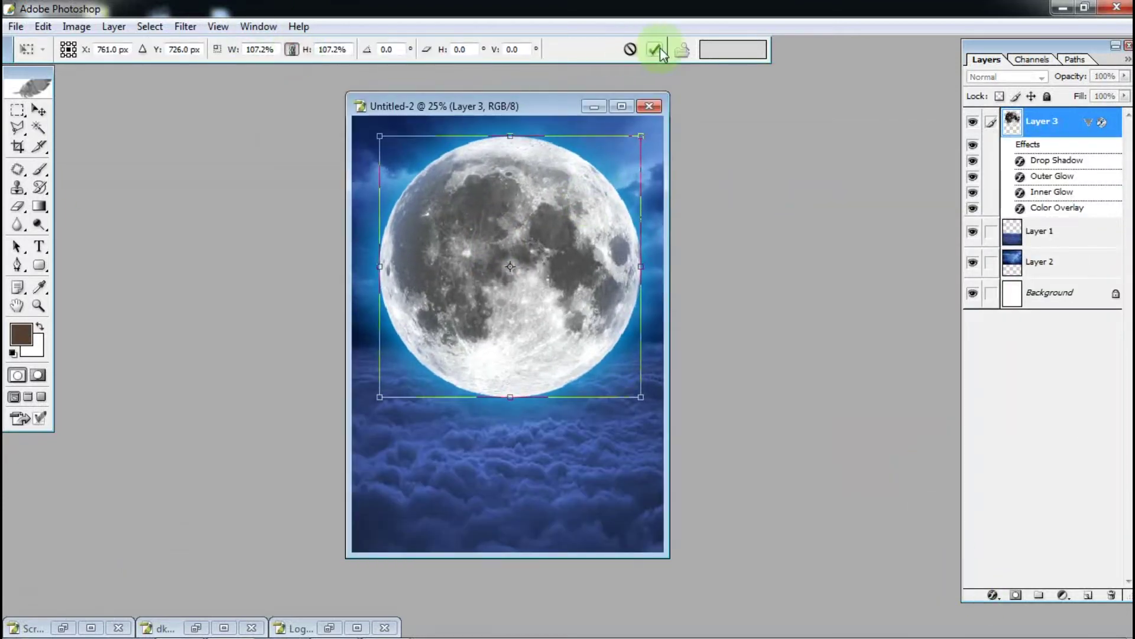
click(655, 51)
Cut the moon into a crescent by deleting a large elliptical selection over its upper-left part, and deselect.
right_click(17, 110)
click(71, 126)
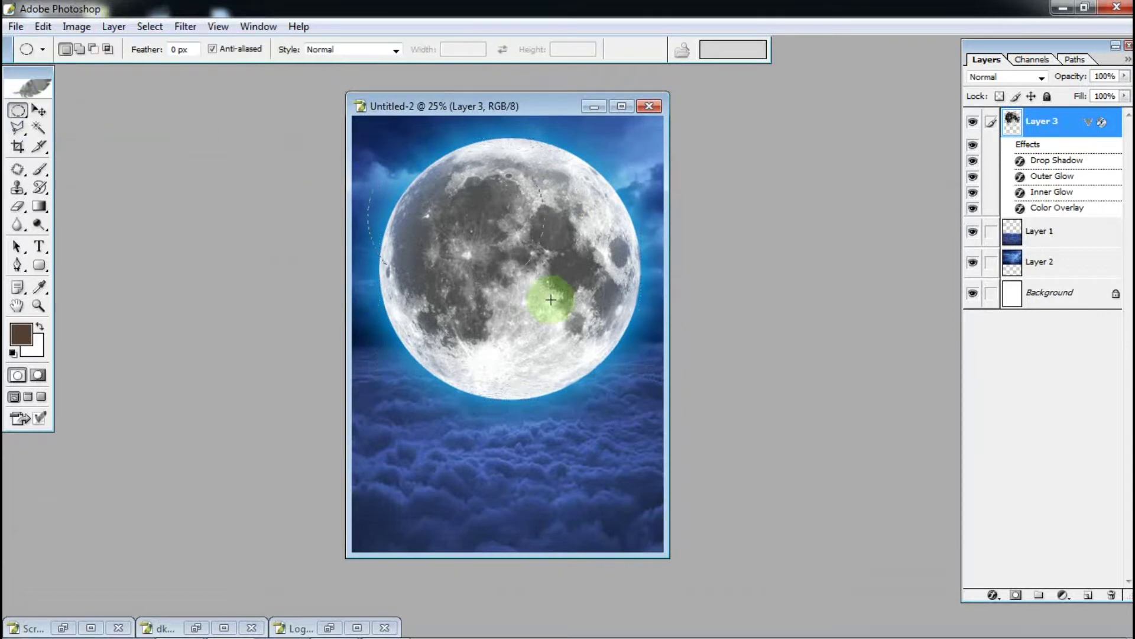
key(Delete)
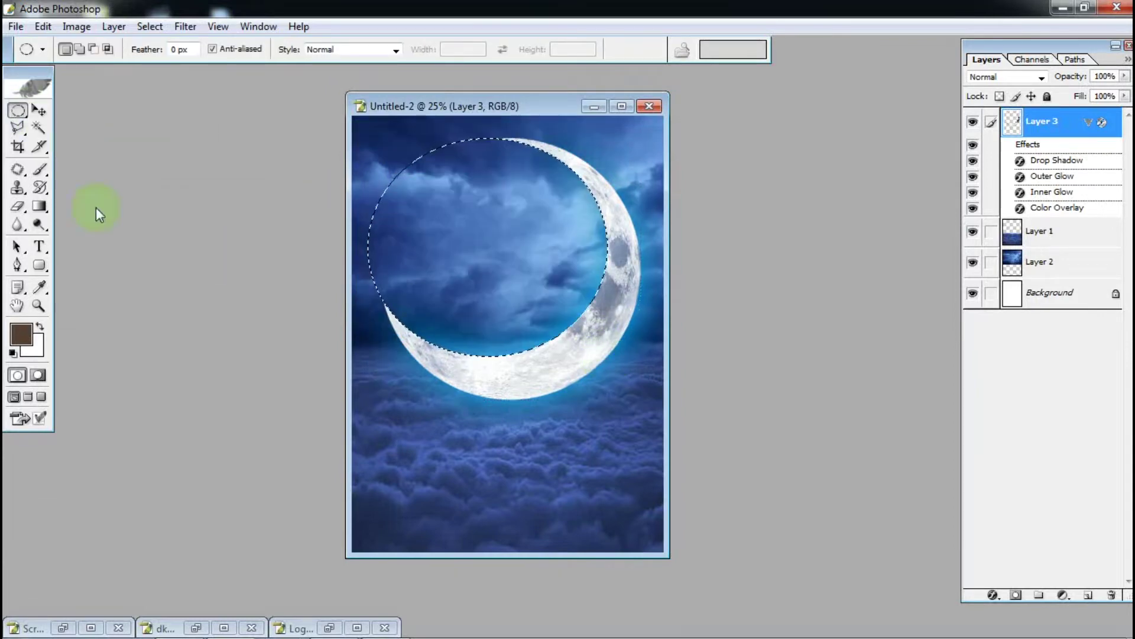
click(18, 146)
key(ctrl+d)
Copy the witch from the screenshot document into the poster, scale her to 363.6% and seat her on the crescent.
click(64, 628)
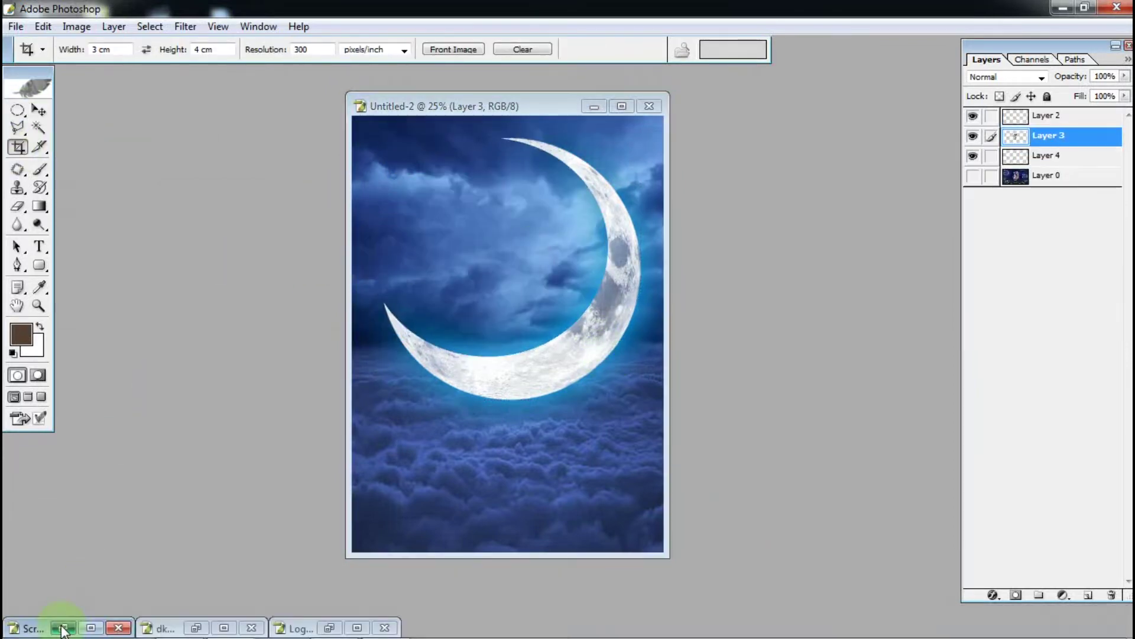
click(38, 110)
drag(289, 378, 509, 299)
key(ctrl+t)
click(292, 49)
drag(559, 239, 525, 293)
drag(567, 221, 601, 177)
drag(549, 253, 534, 264)
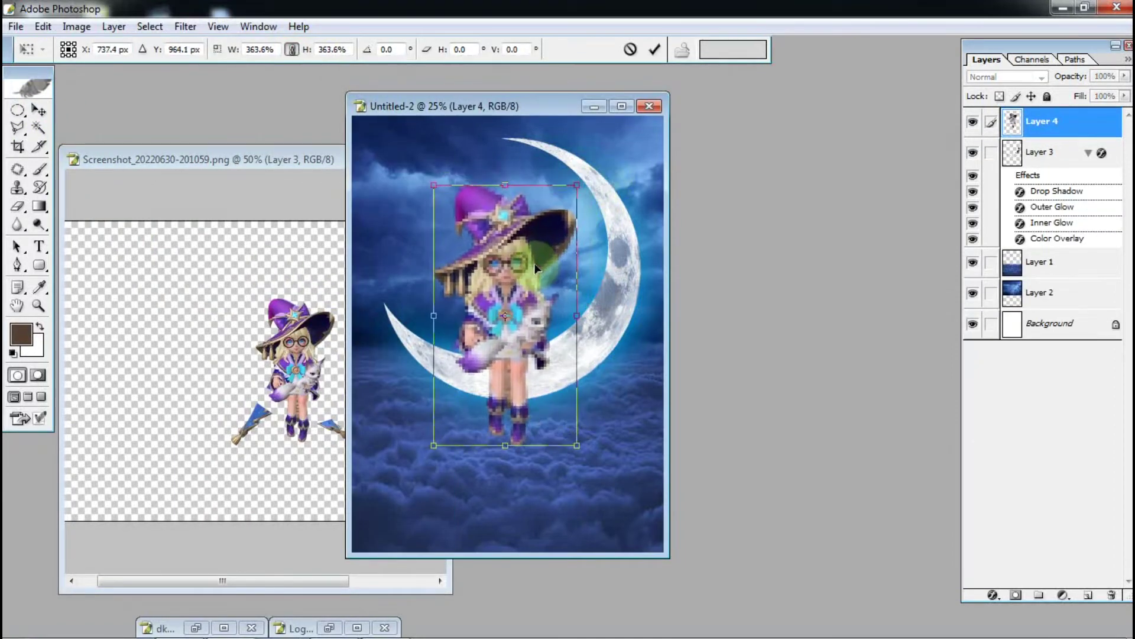
click(654, 49)
Copy the right broom piece into the poster, scale it to 315.4% and place it beside the witch's boots.
click(247, 430)
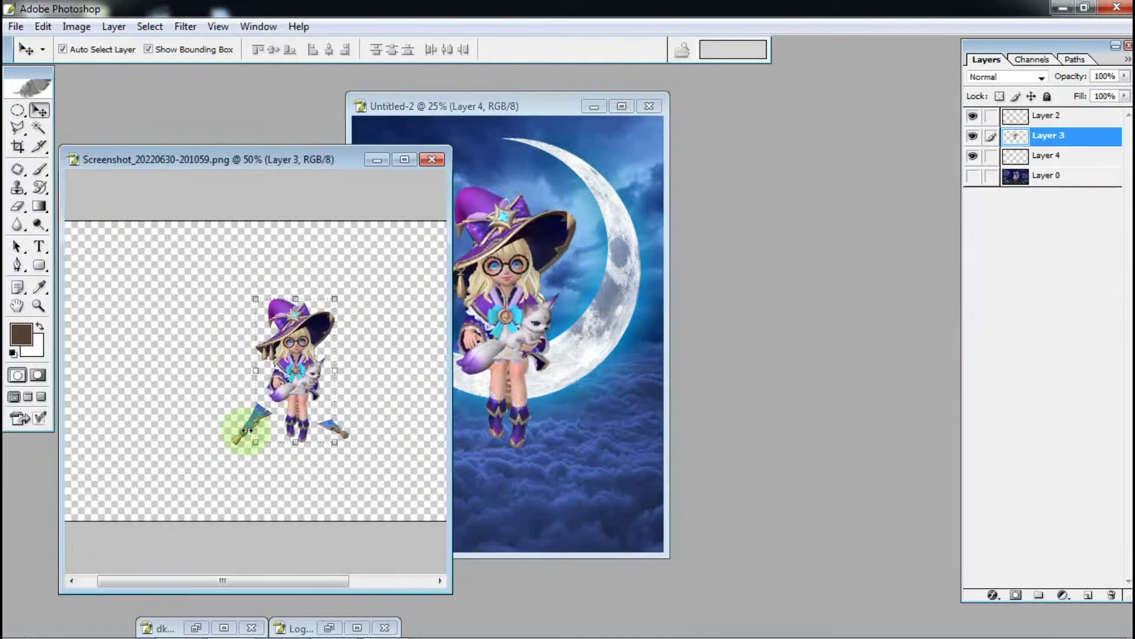
click(1058, 116)
key(ctrl+plus)
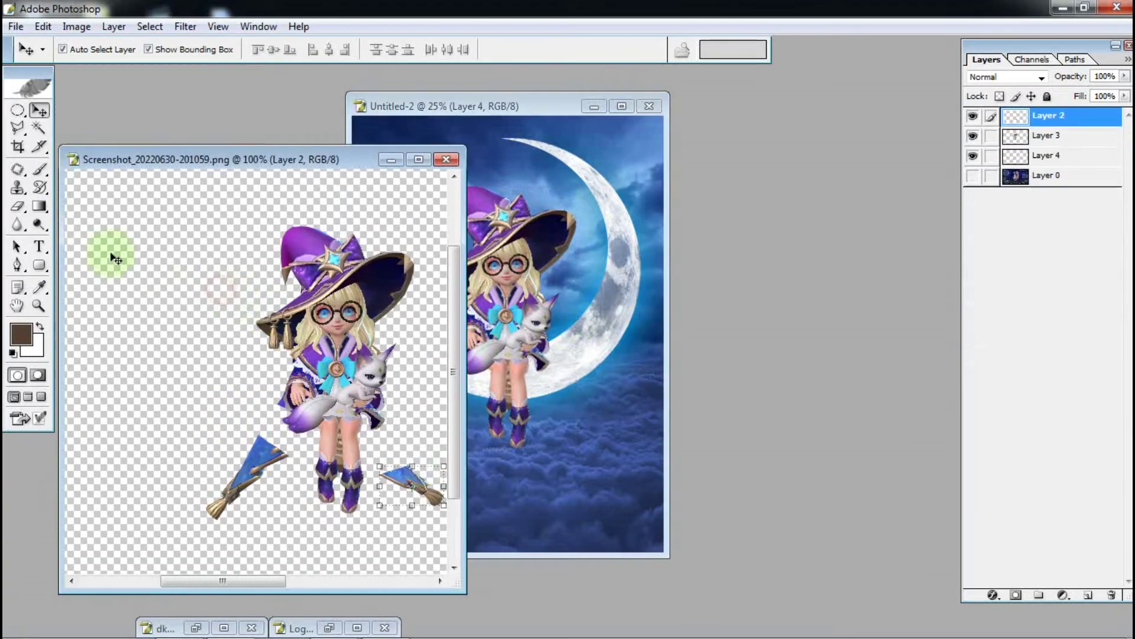
drag(413, 485, 606, 444)
click(292, 49)
key(ctrl+plus)
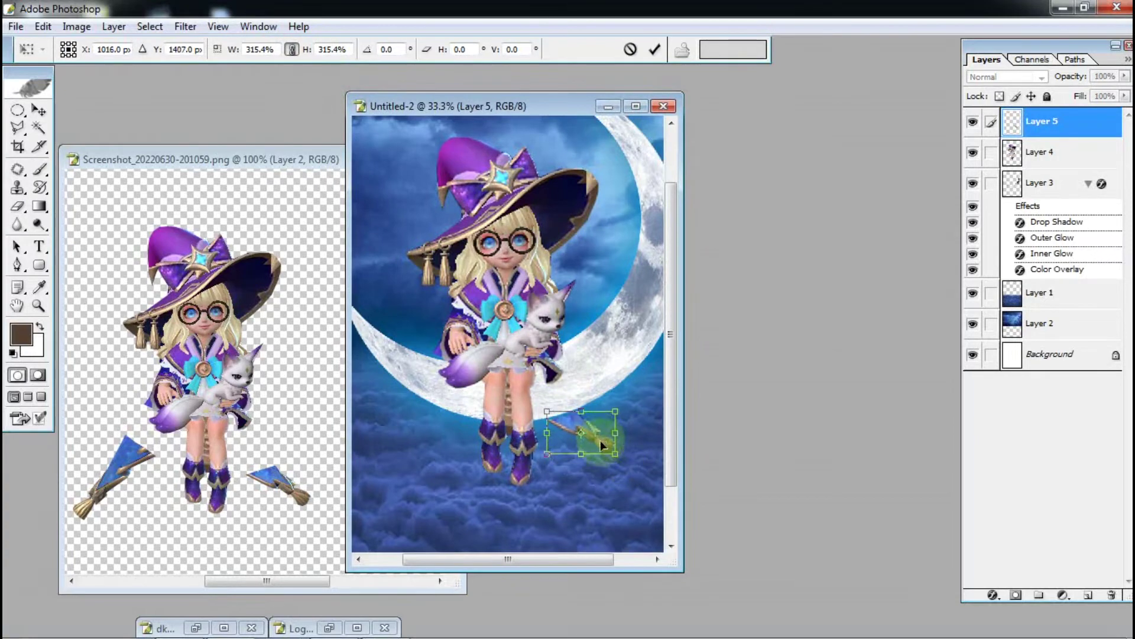
click(654, 49)
Copy the left broom piece into the poster, scale it to 324.2%, rotate it -12.3° and place it beside her legs.
drag(130, 461, 525, 464)
key(ctrl+t)
drag(511, 479, 450, 507)
click(292, 50)
drag(506, 455, 463, 445)
drag(504, 403, 494, 383)
drag(448, 410, 441, 406)
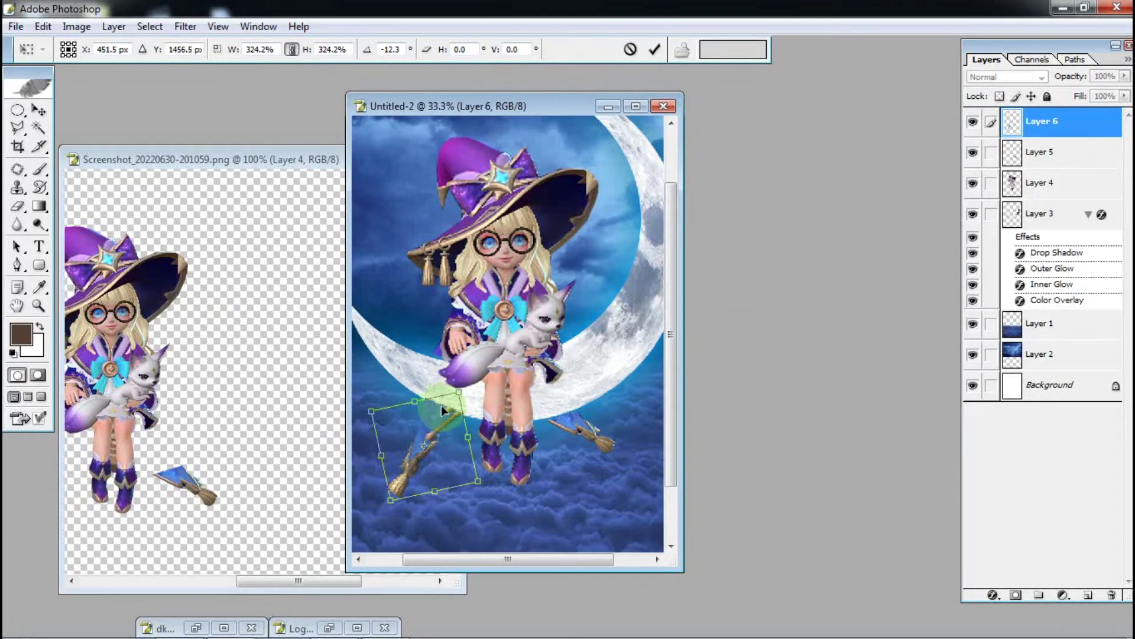
click(636, 106)
key(ctrl+plus)
key(ctrl+plus)
click(654, 49)
Nudge the right broom piece into place and merge both broom layers down into the witch's layer.
click(724, 538)
drag(746, 541, 754, 540)
key(ctrl+minus)
click(1054, 123)
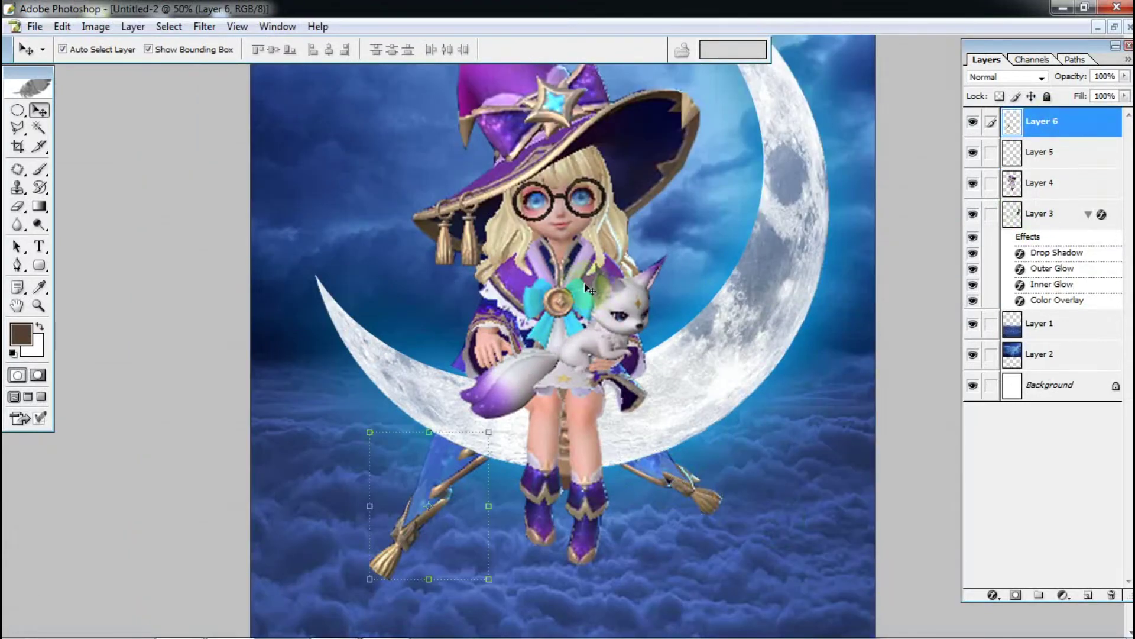
key(ctrl+e)
key(ctrl+e)
Add a dark blue outer glow to the merged witch layer and enlarge it beyond 40 px.
click(992, 596)
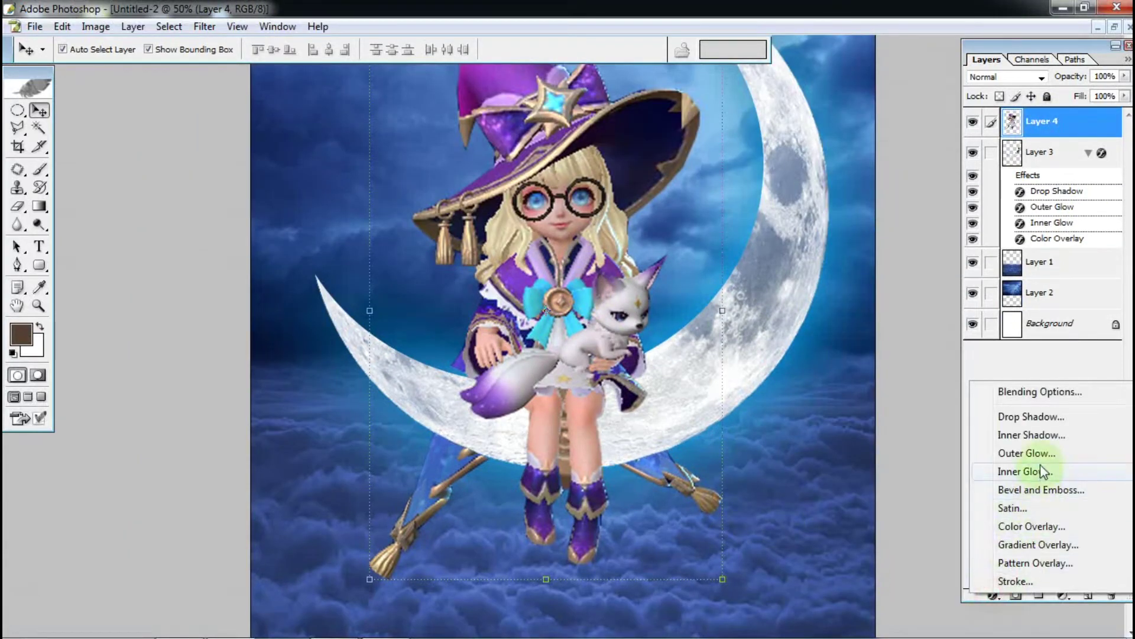
click(1026, 453)
drag(903, 338, 915, 338)
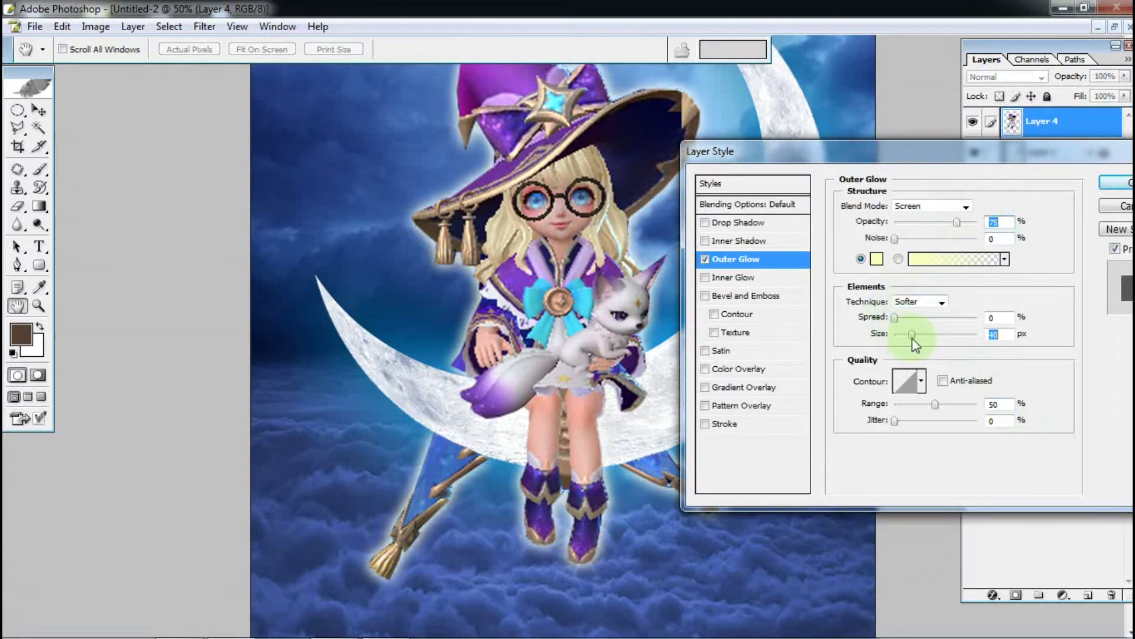
click(877, 258)
click(355, 305)
click(847, 100)
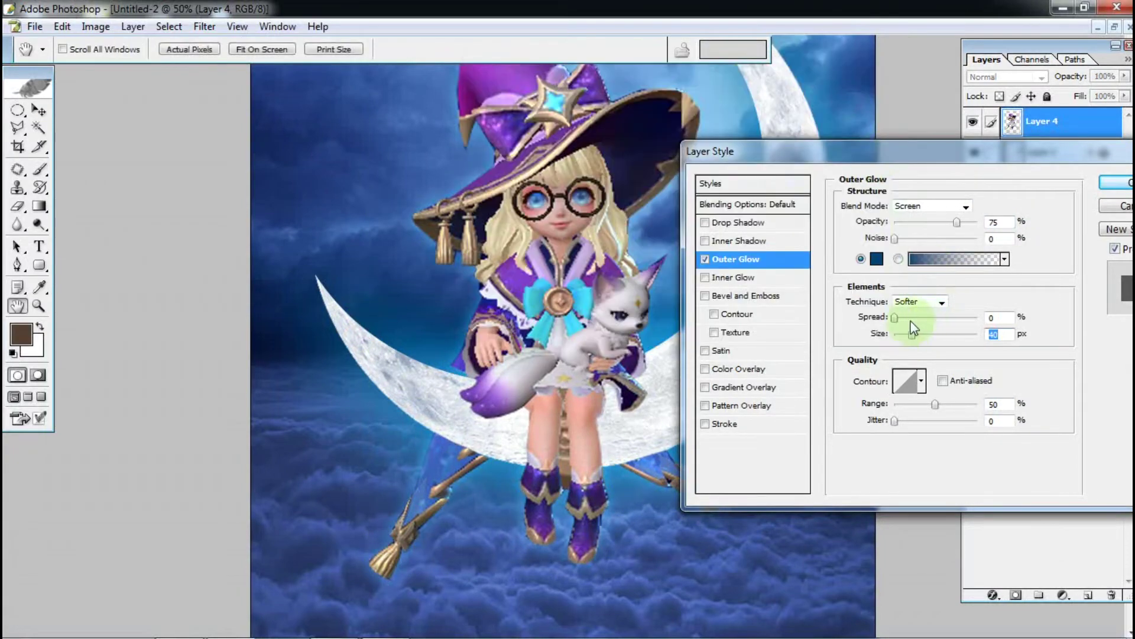
drag(912, 334, 949, 336)
click(1115, 182)
Brighten the witch layer with Levels by lowering the white input level.
key(ctrl+l)
drag(777, 279, 751, 279)
click(836, 161)
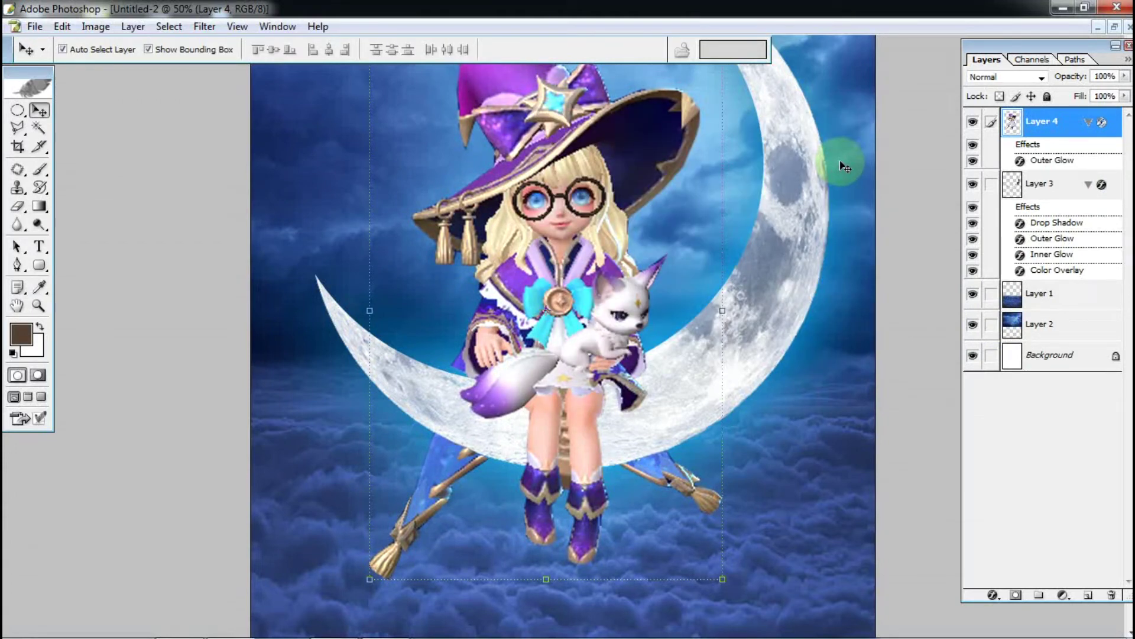
Add an Inner Glow to the witch layer, choosing its glow colour and adjusting its size.
click(993, 595)
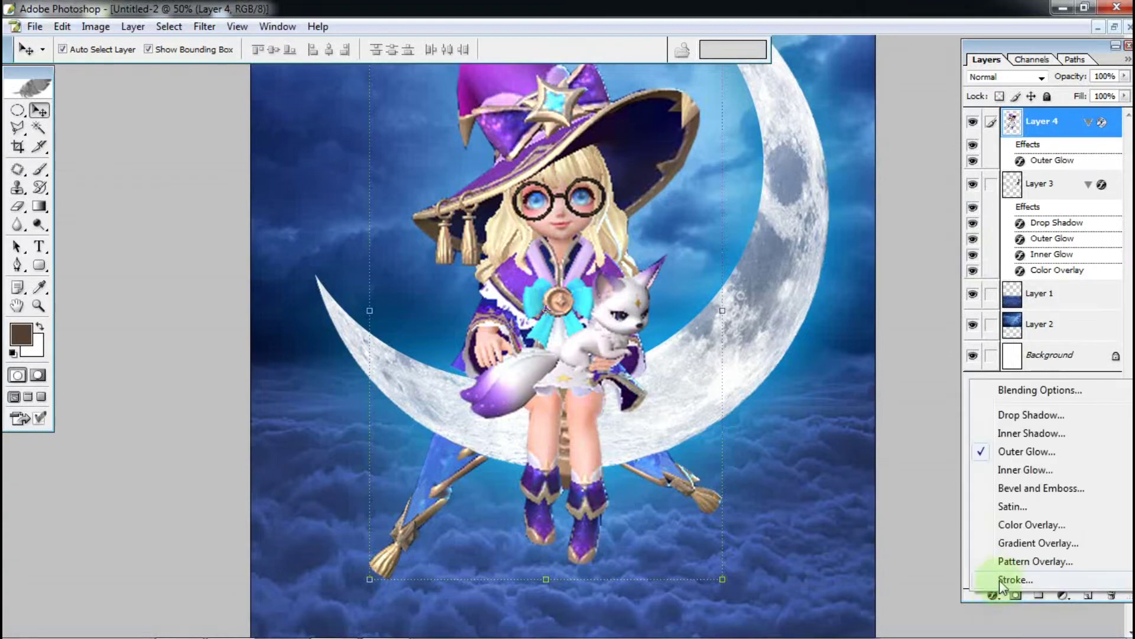
click(1023, 482)
click(876, 258)
click(687, 116)
click(840, 101)
drag(898, 352, 892, 365)
click(1119, 183)
Copy the Mobile Legends Bang Bang logo from its own document into the poster.
key(ctrl+minus)
key(ctrl+minus)
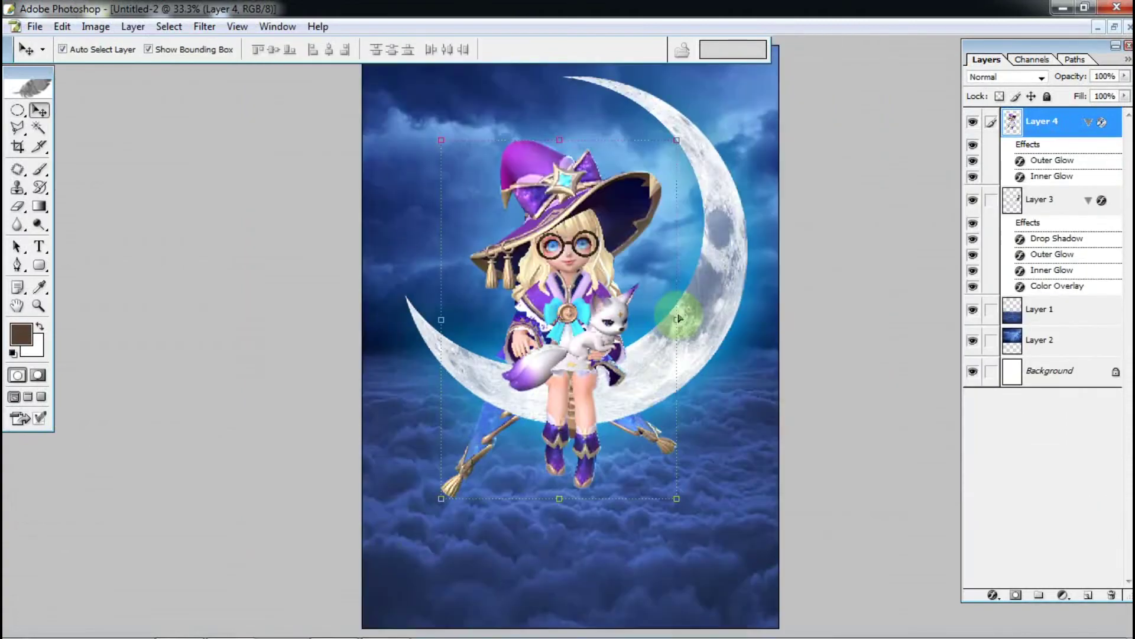
click(1115, 28)
drag(459, 222, 548, 516)
click(635, 106)
drag(907, 464, 645, 503)
drag(503, 521, 565, 282)
Scale the logo down to 22.6% and place it in the poster's upper-left corner beside the moon's tip.
click(292, 49)
drag(708, 290, 547, 339)
drag(497, 349, 497, 161)
drag(558, 180, 544, 173)
drag(488, 152, 500, 146)
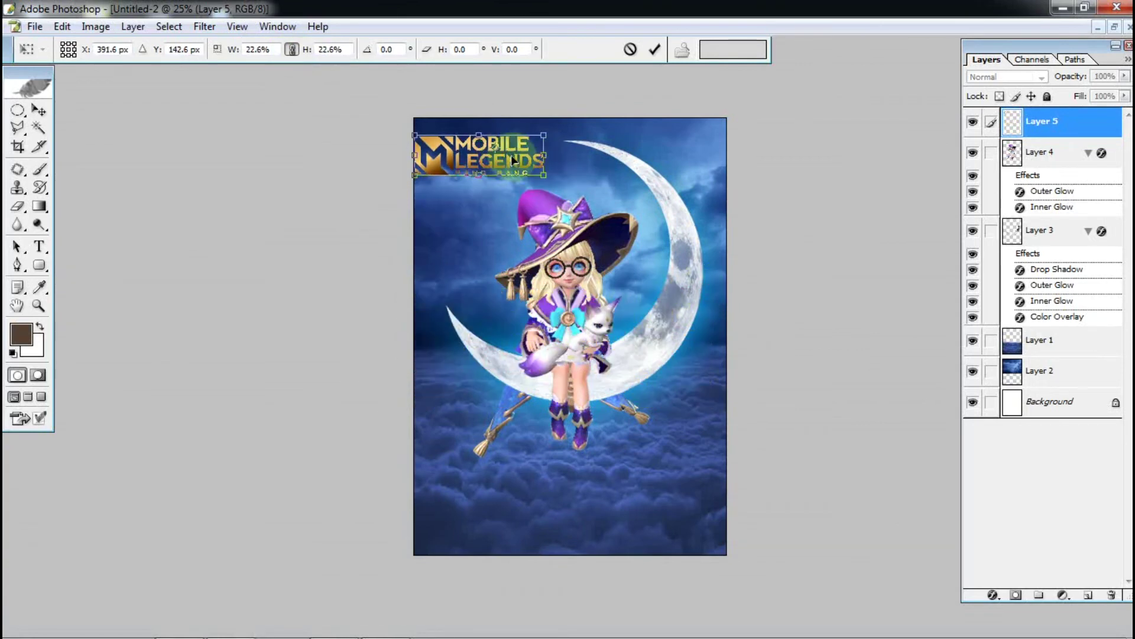
click(654, 49)
Brighten the logo with Levels by setting the white input level to 151.
click(95, 27)
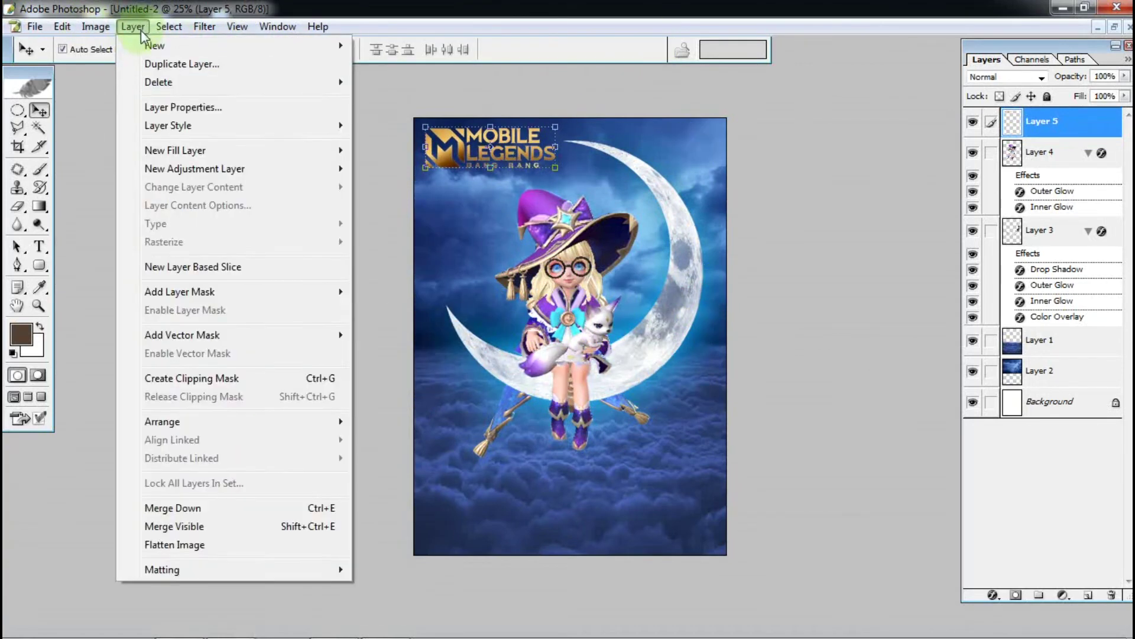
mouse_move(209, 71)
click(274, 73)
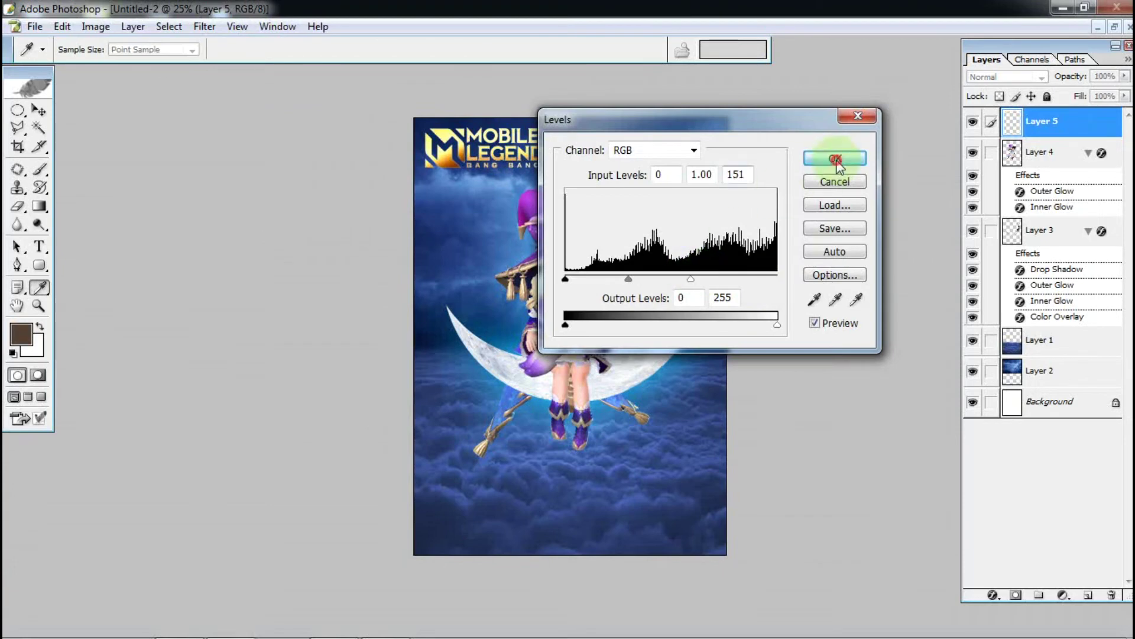
click(835, 158)
Add the text "No. Background" in Ethnocentric Italic, 27.72 pt, over the clouds below the witch.
key(t)
click(470, 476)
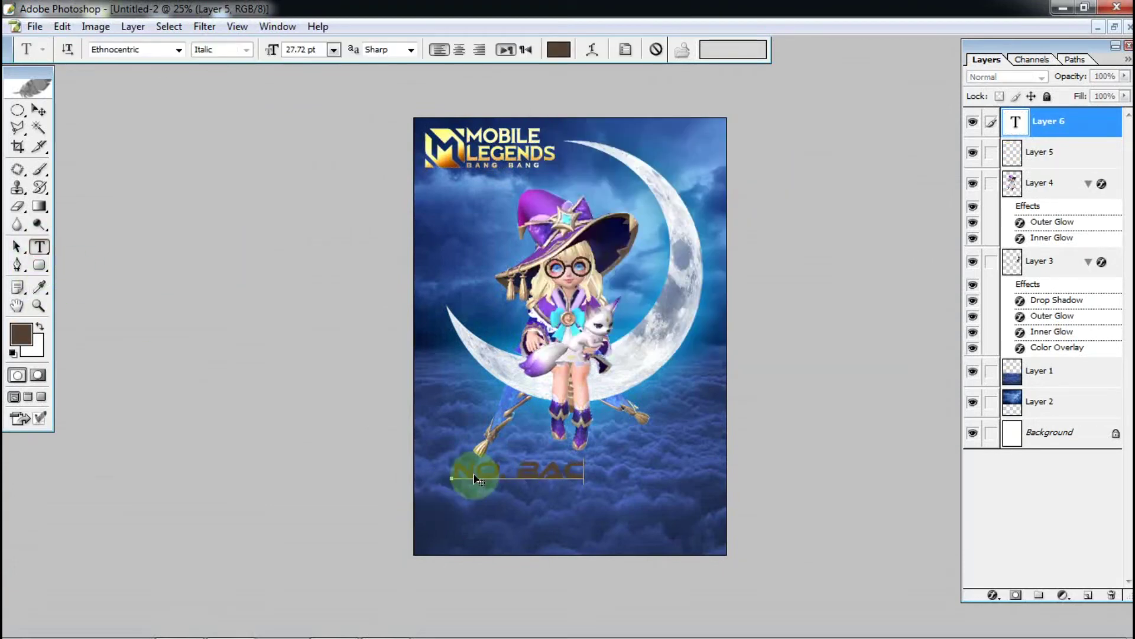
click(39, 110)
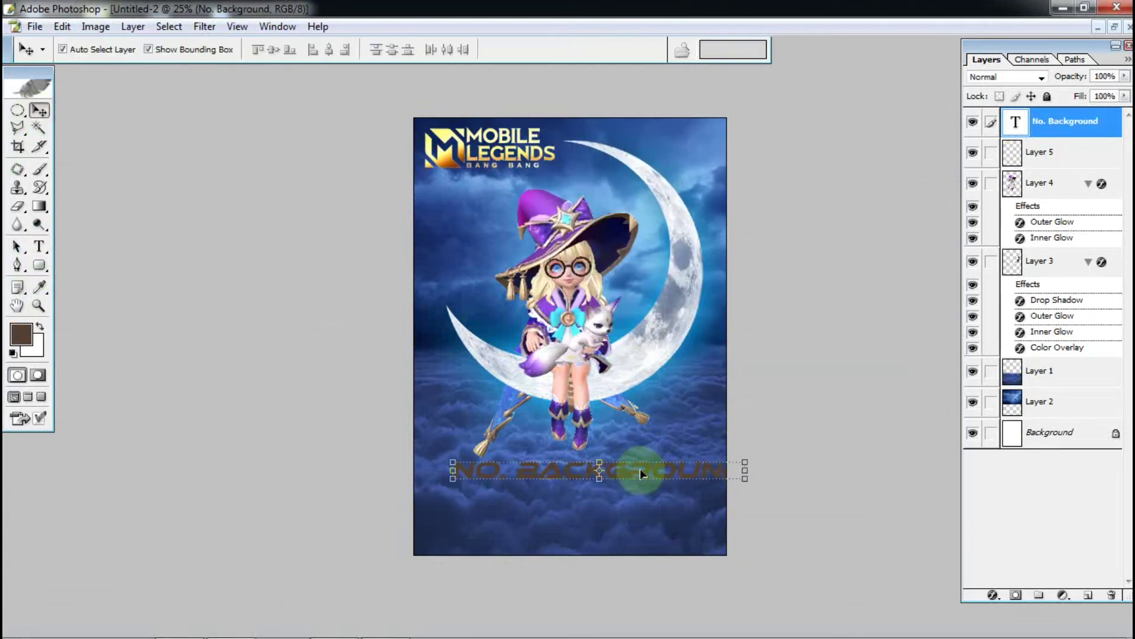
Colour the "No. Background" text white and centre it across the poster below the witch.
click(39, 246)
click(507, 49)
click(486, 113)
click(847, 99)
click(39, 110)
drag(661, 485, 668, 484)
Duplicate the "No. Background" text directly below itself and change the copy to "CHANG'E".
alt+drag(669, 484, 669, 509)
key(t)
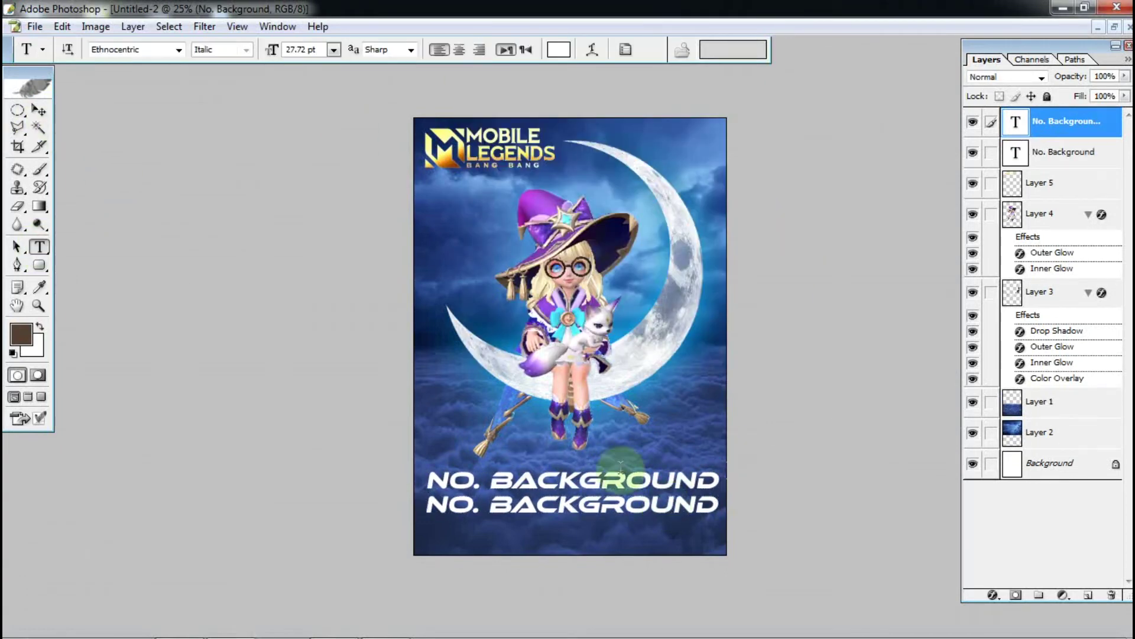
click(707, 505)
key(BackSpace)
key(BackSpace)
key(BackSpace)
key(BackSpace)
key(BackSpace)
key(BackSpace)
key(BackSpace)
key(BackSpace)
key(BackSpace)
key(BackSpace)
key(BackSpace)
key(BackSpace)
key(BackSpace)
key(BackSpace)
text(CHANG'W)
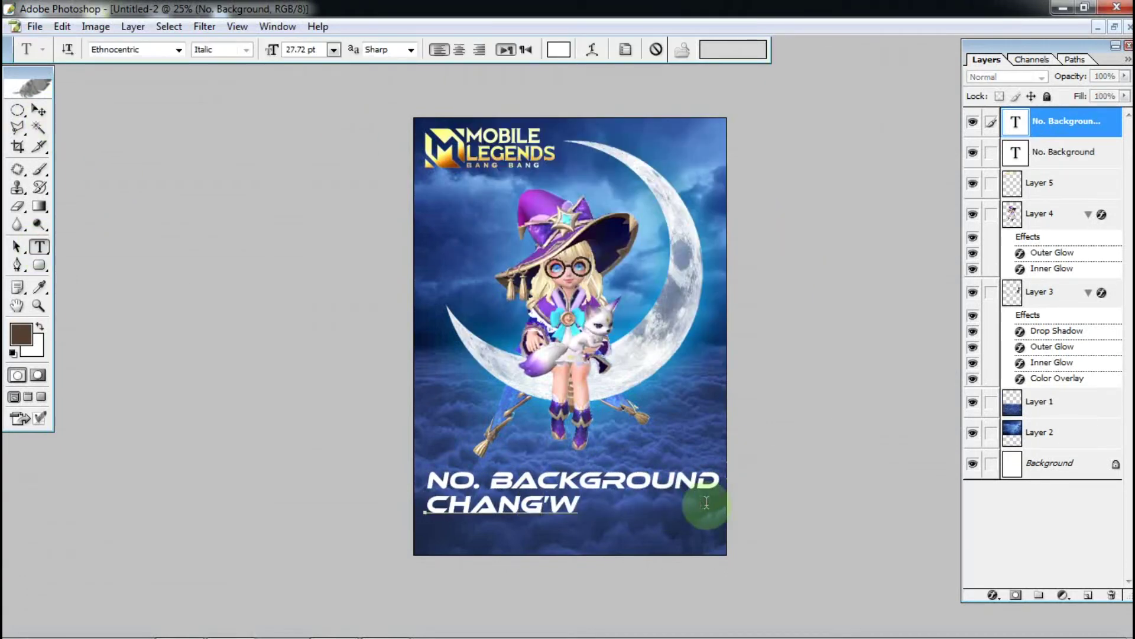
key(BackSpace)
text(E)
Enlarge the "CHANG'E" text and centre it under the "No. Background" line.
click(39, 110)
drag(570, 512, 661, 535)
click(654, 49)
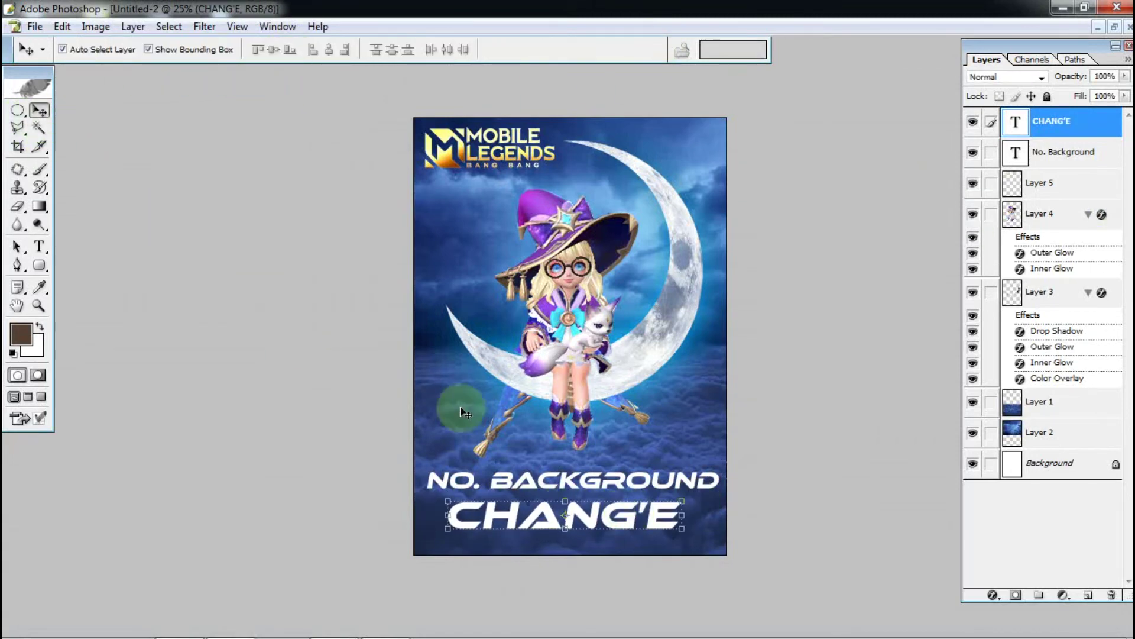
Flatten all poster layers into the background to review the whole image.
key(c)
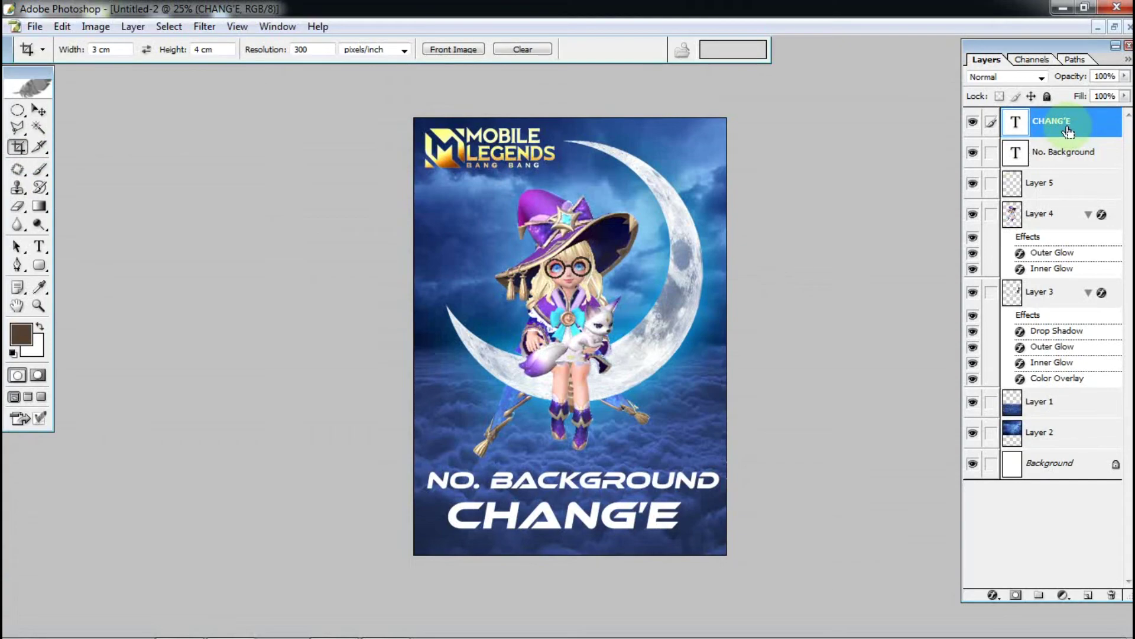
click(38, 110)
key(ctrl+plus)
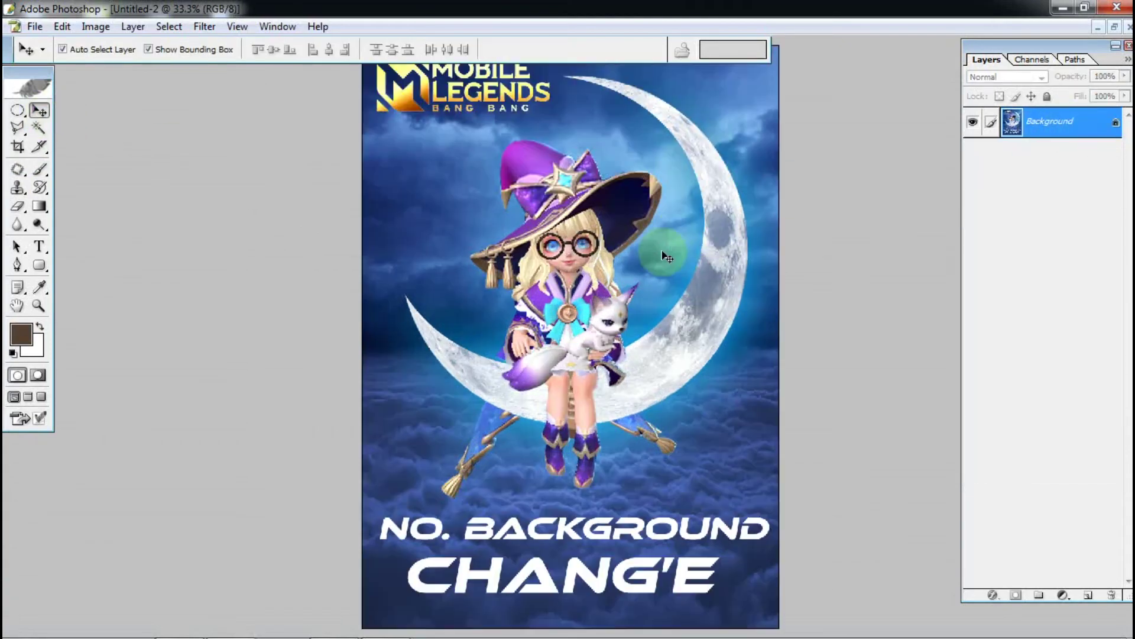
Brighten the lower clouds layer, Layer 1, with Levels by lowering the white input level to about 240.
click(1050, 401)
key(ctrl+l)
drag(768, 277, 758, 277)
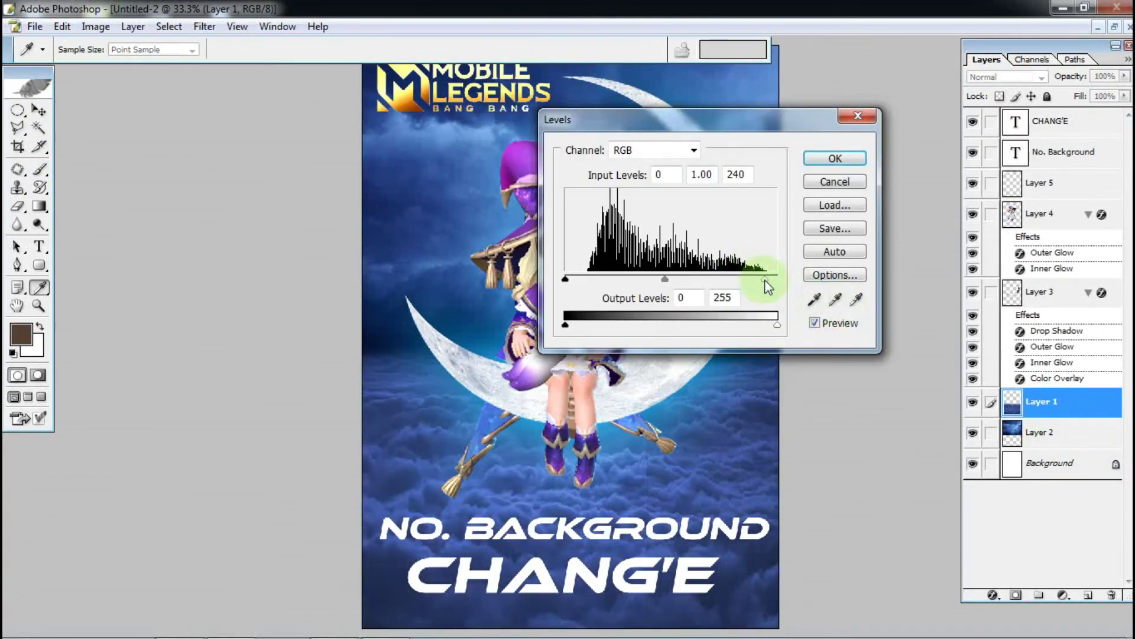
key(Return)
Brighten the sky layer, Layer 2, with Levels by strongly lowering the white input level.
click(1025, 436)
key(ctrl+l)
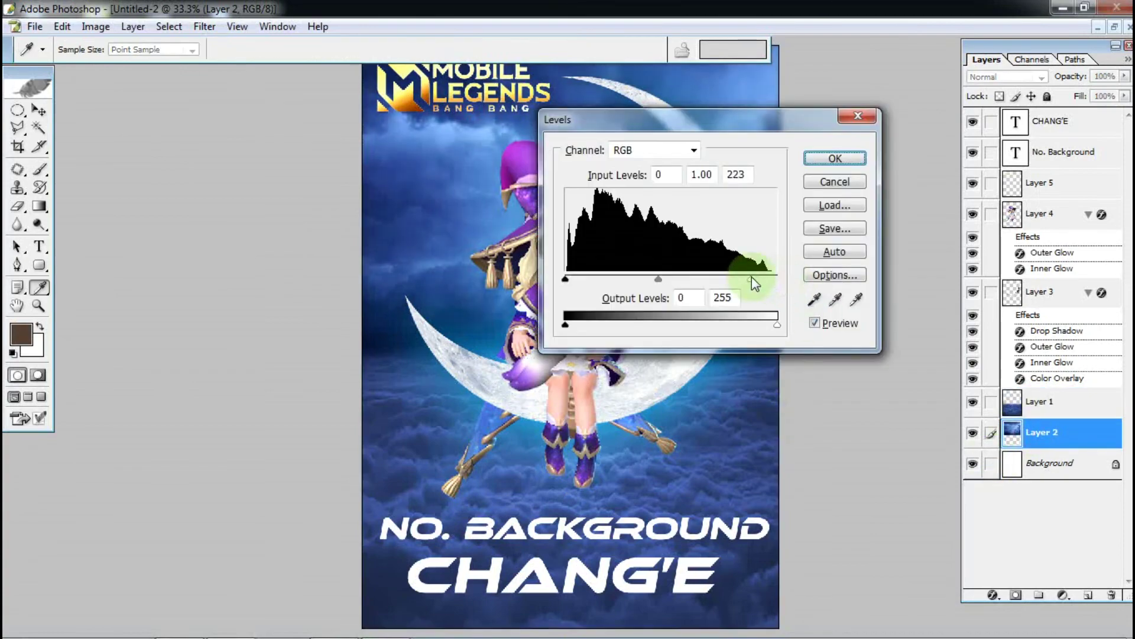
drag(777, 278, 686, 279)
key(Return)
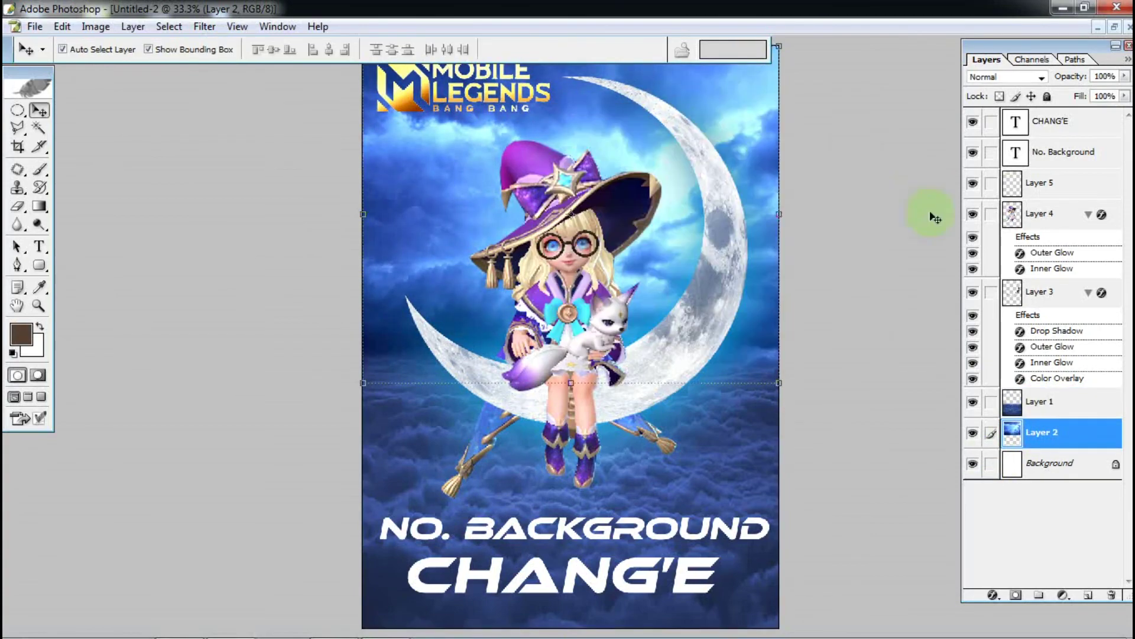
Brighten the lower clouds layer further with Levels by strongly lowering the white input level again.
click(1041, 401)
key(ctrl+l)
drag(777, 278, 641, 279)
click(846, 159)
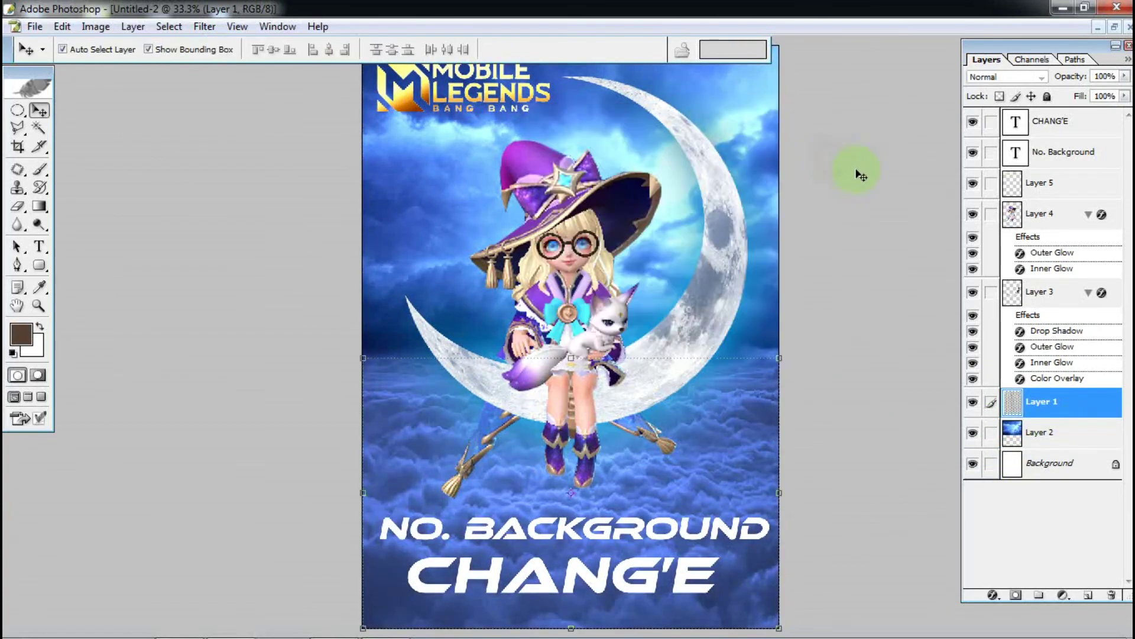
Flatten the finished poster into a single background layer.
key(ctrl+minus)
click(17, 146)
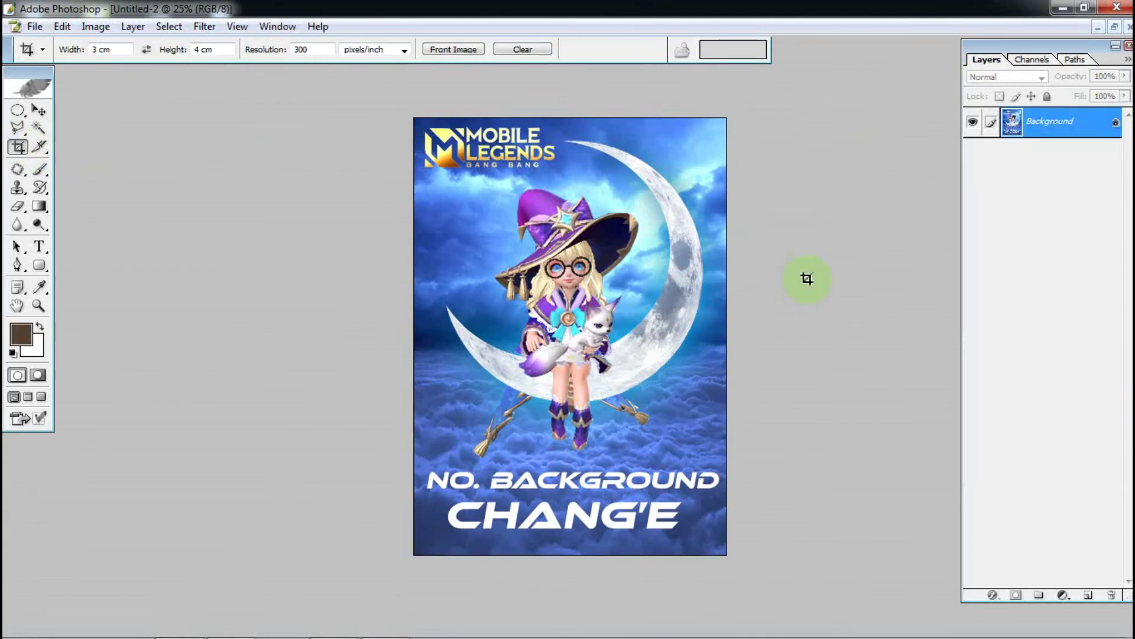
click(37, 110)
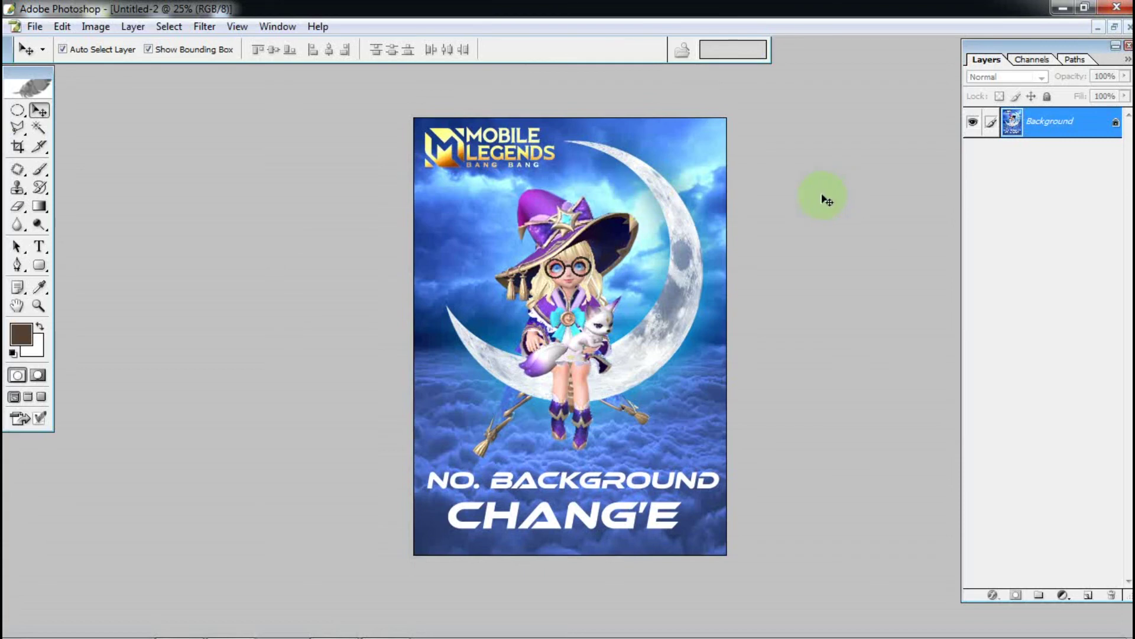
key(ctrl+plus)
key(ctrl+minus)
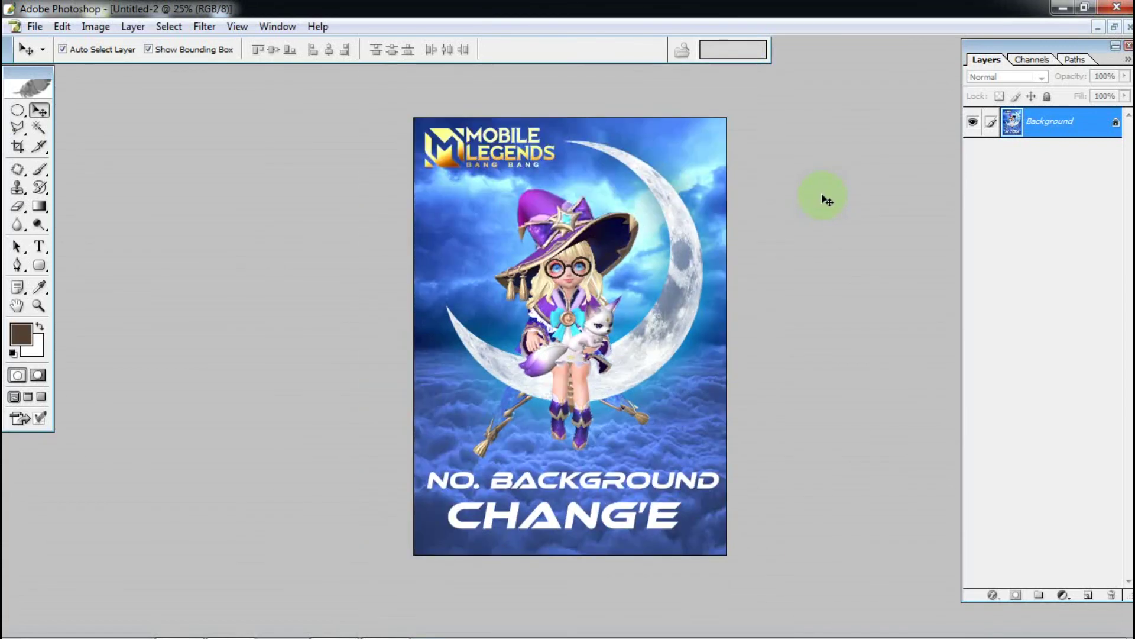